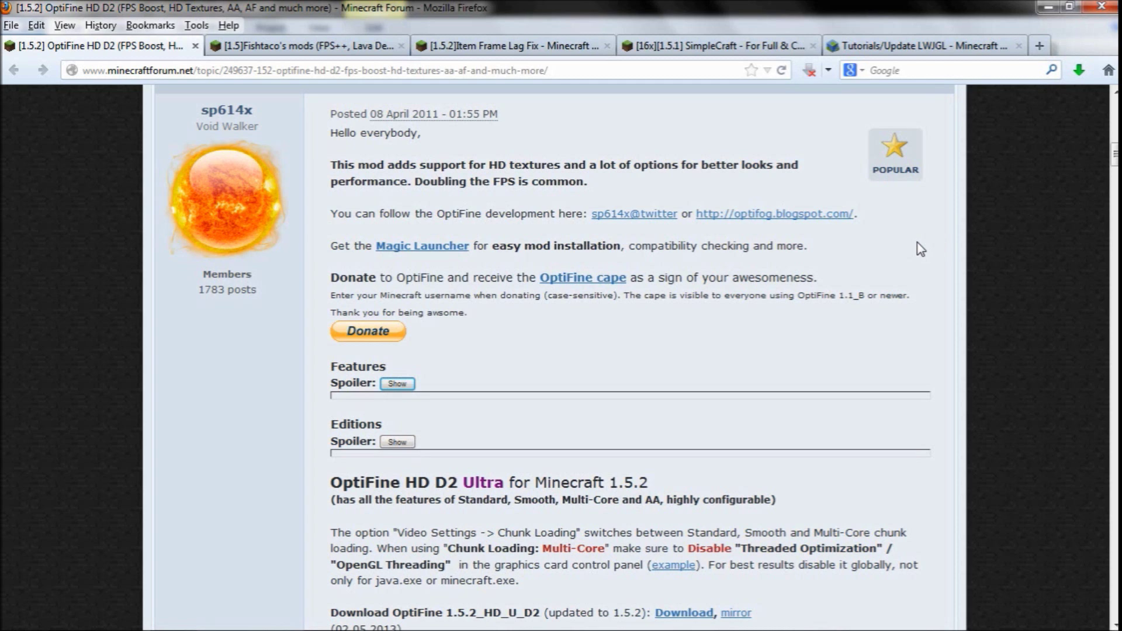
Review the OptiFine HD D2 forum topic, open the OptiFine 1.5.2_HD_U_D2 download link, and close that page.
scroll(836, 246, down, 3)
scroll(815, 245, up, 3)
scroll(815, 240, down, 3)
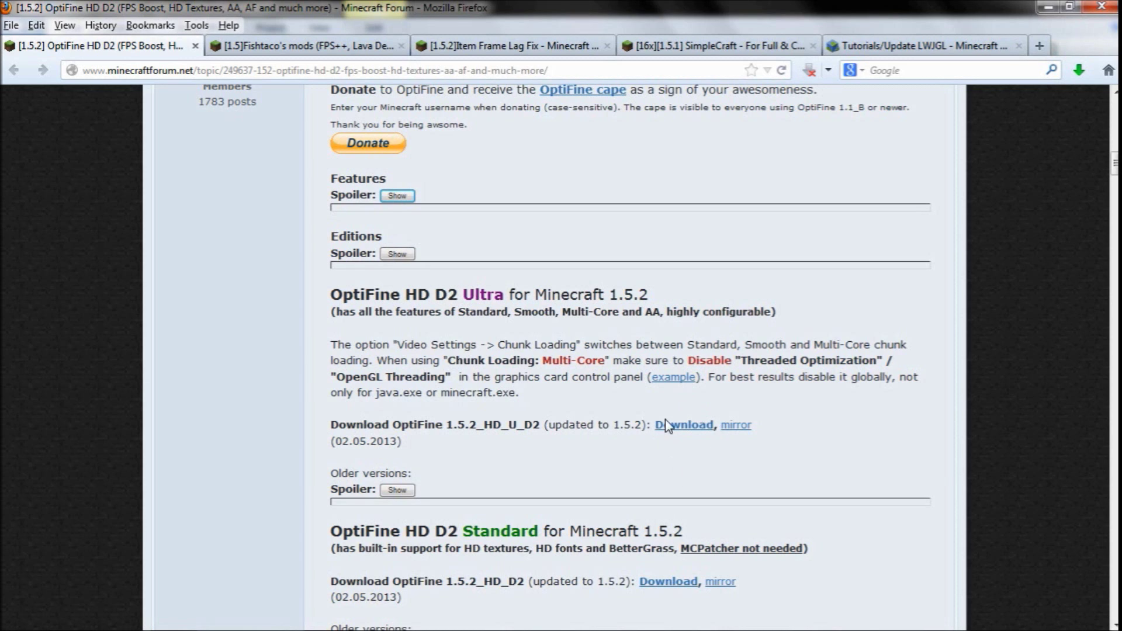
click(680, 426)
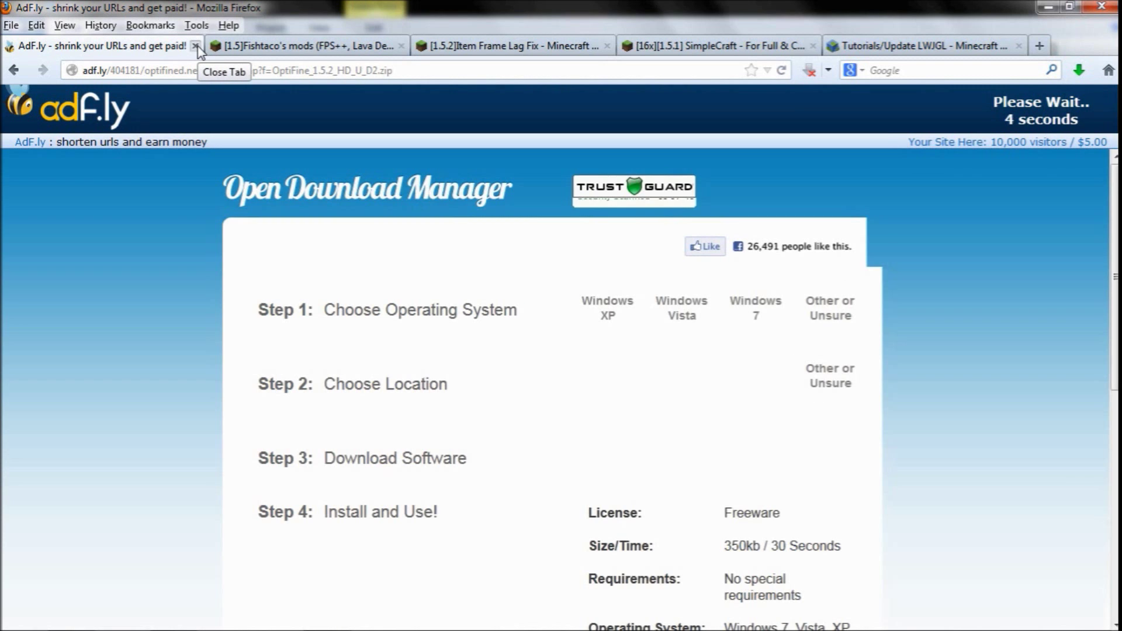
click(195, 46)
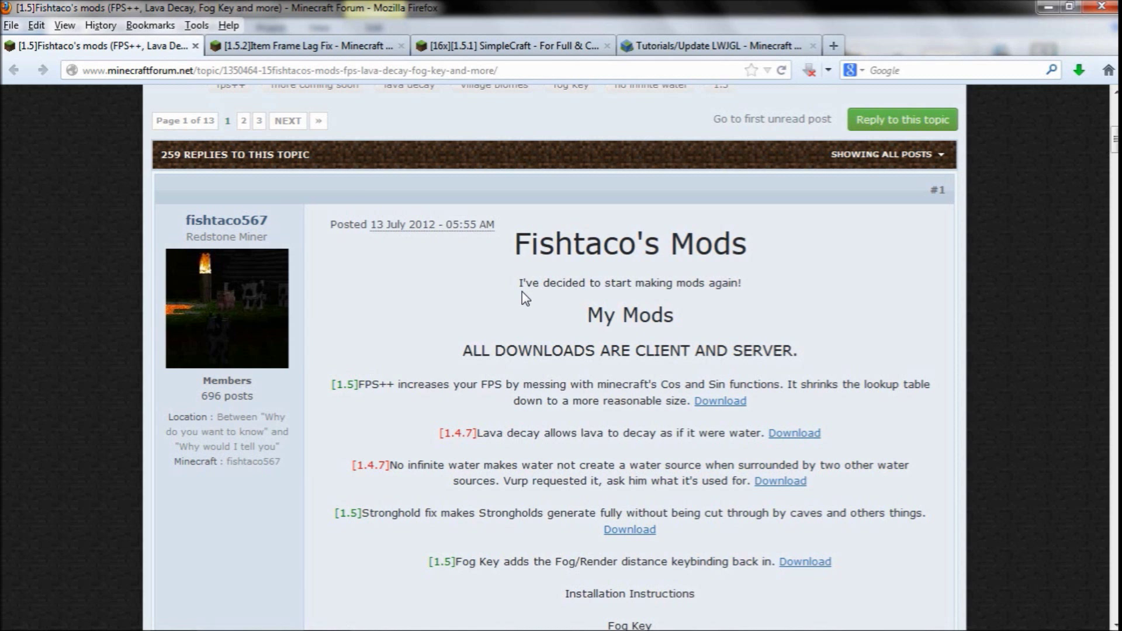
Review the Fishtaco's Mods and Item Frame Lag Fix forum topics with their download links, closing each page.
scroll(468, 315, down, 3)
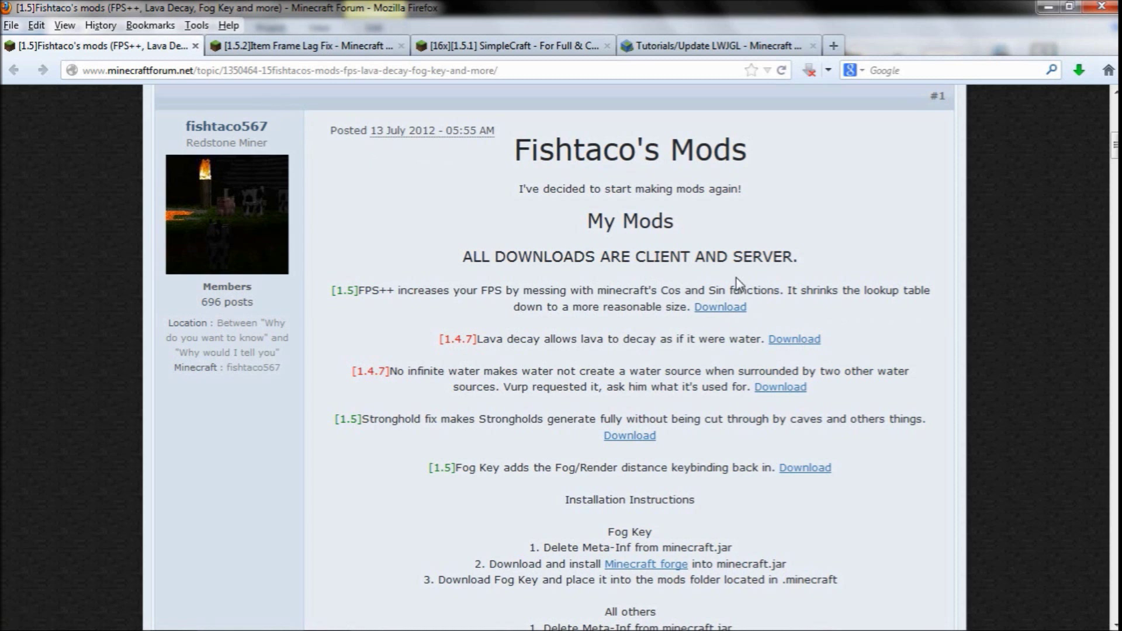
click(195, 45)
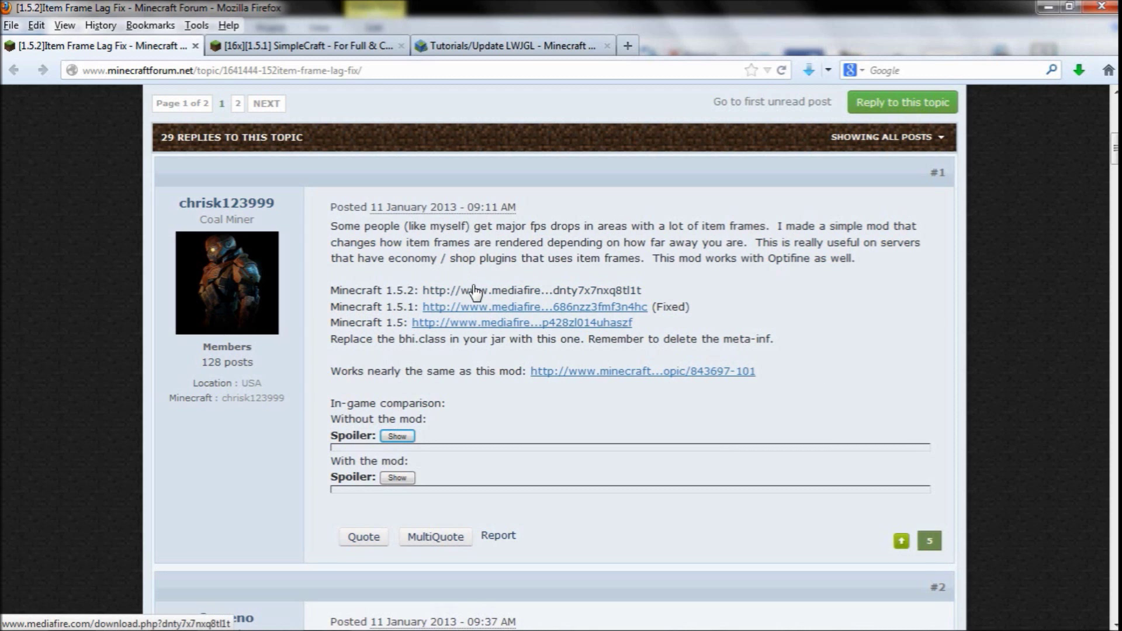
click(195, 46)
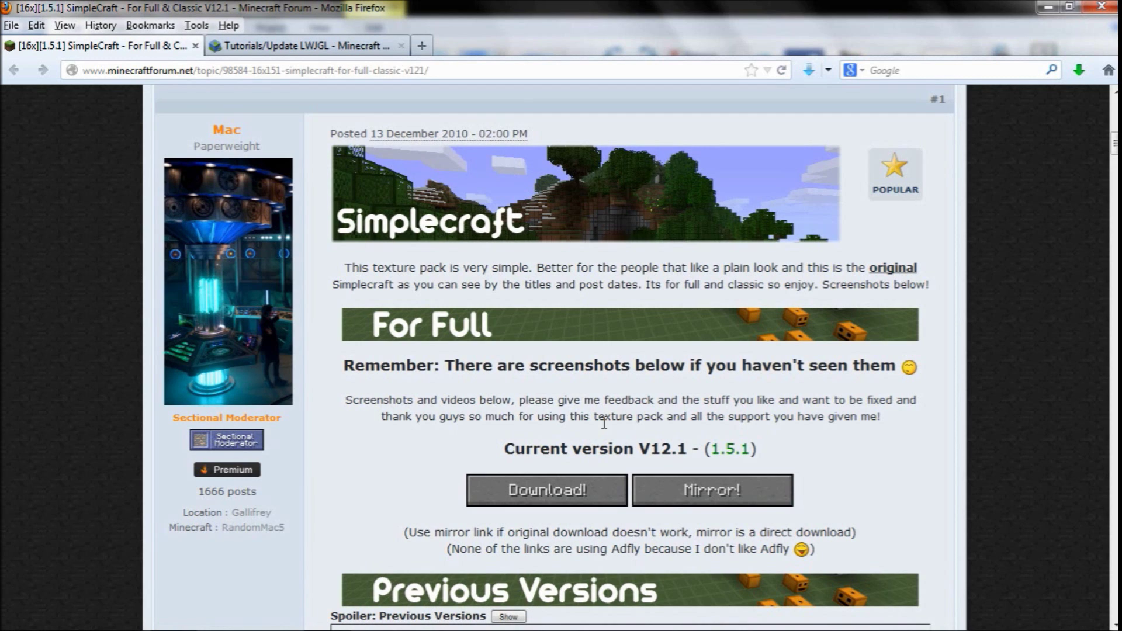
Review the SimpleCraft V12.1 texture pack topic and its download options.
scroll(603, 422, down, 3)
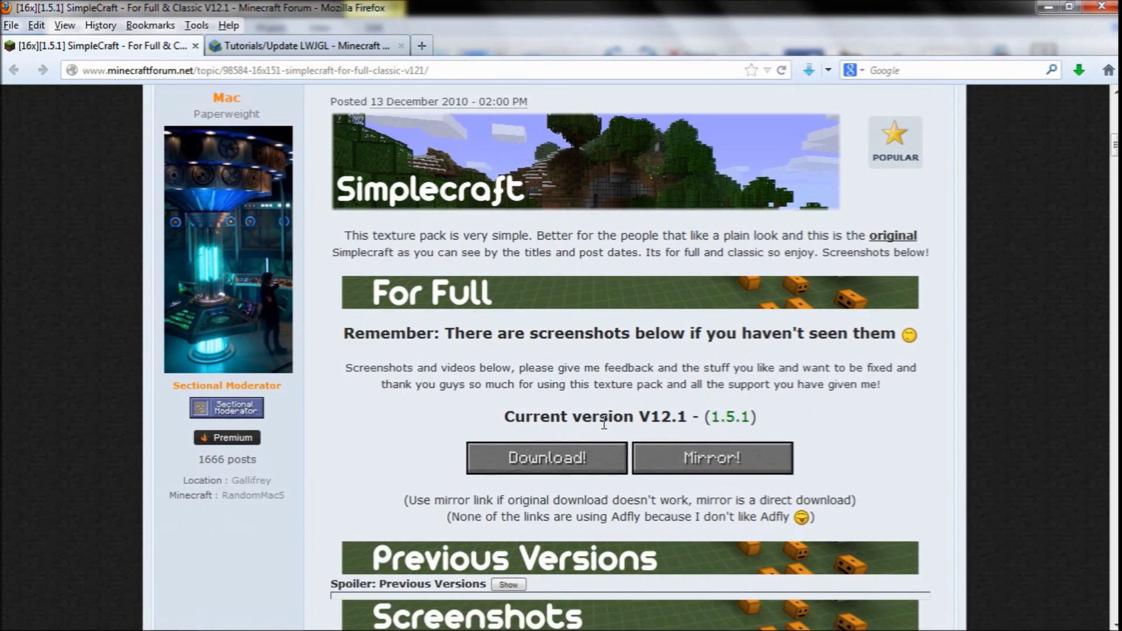
scroll(595, 376, up, 6)
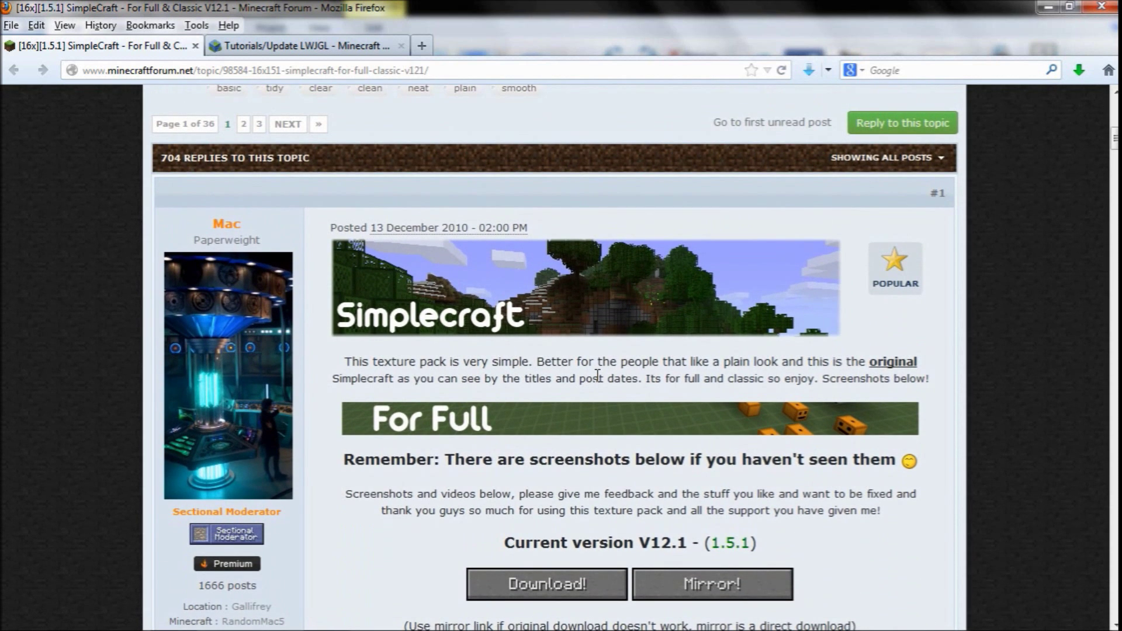
scroll(597, 374, down, 6)
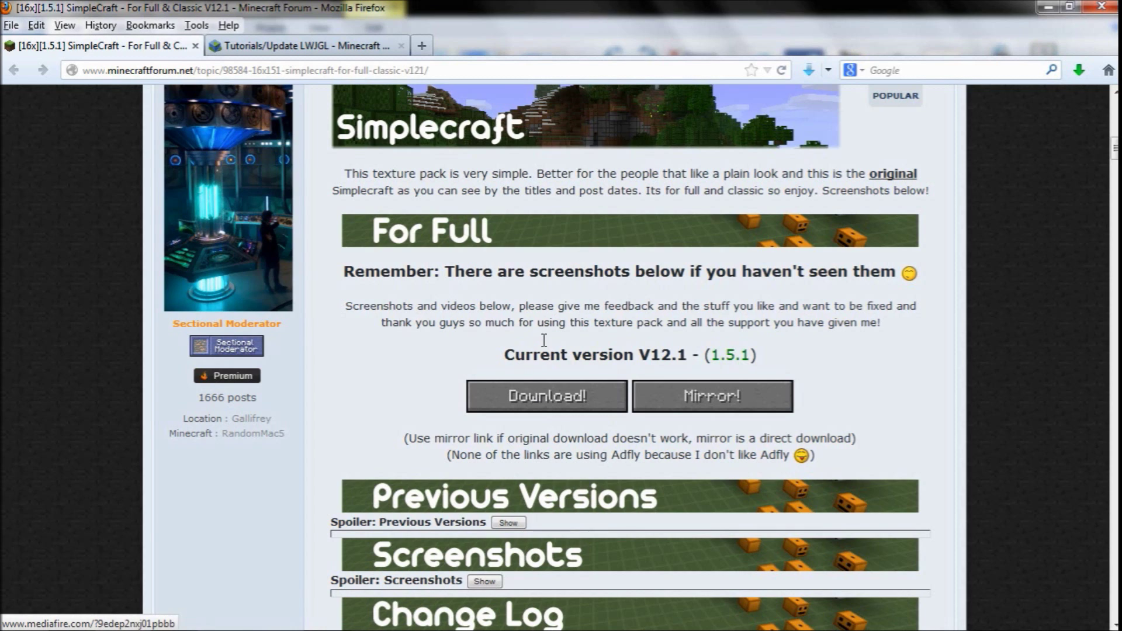
Close the SimpleCraft topic and read the Minecraft Wiki tutorial on updating LWJGL.
click(195, 45)
scroll(690, 433, up, 3)
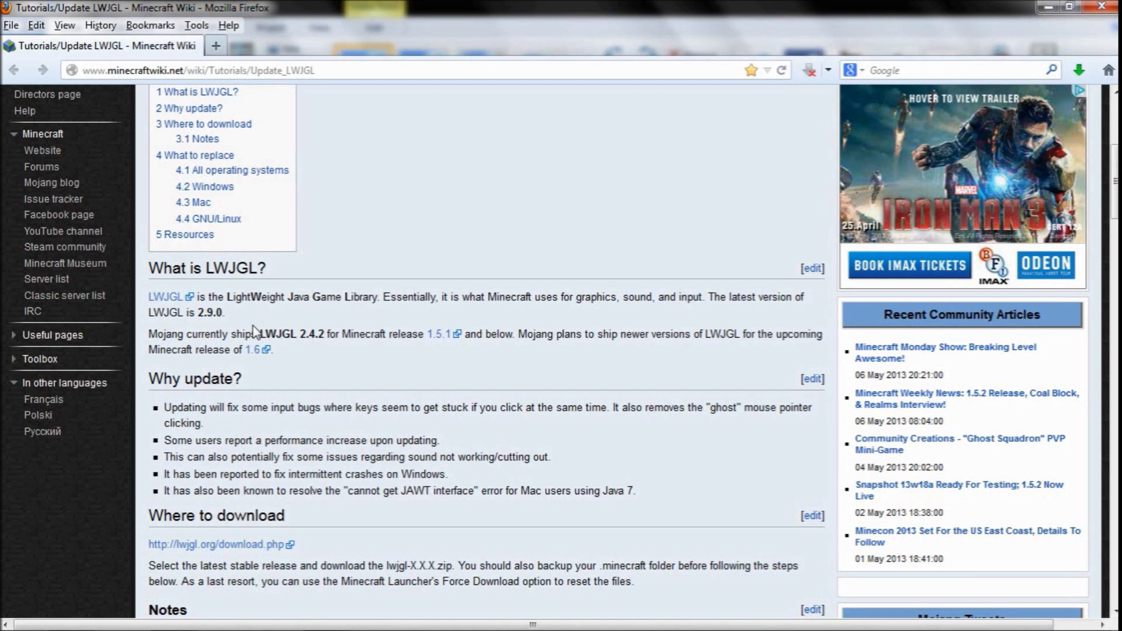
scroll(303, 344, down, 6)
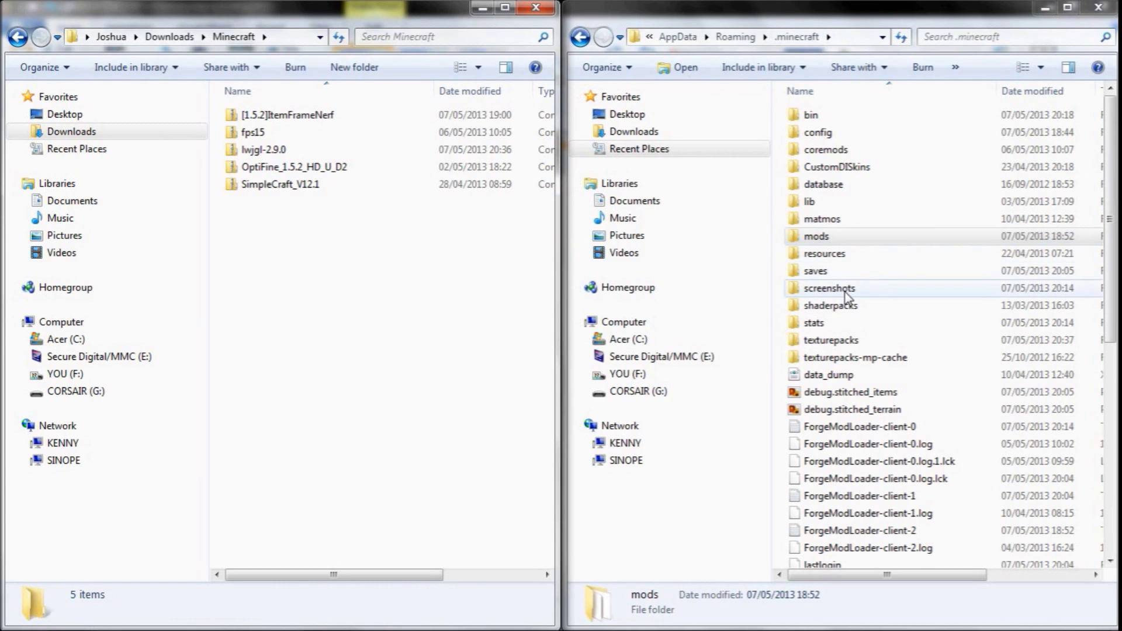
Move the SimpleCraft_V12.1 archive from the Minecraft downloads folder into the texturepacks folder of .minecraft.
click(333, 187)
right_click(332, 186)
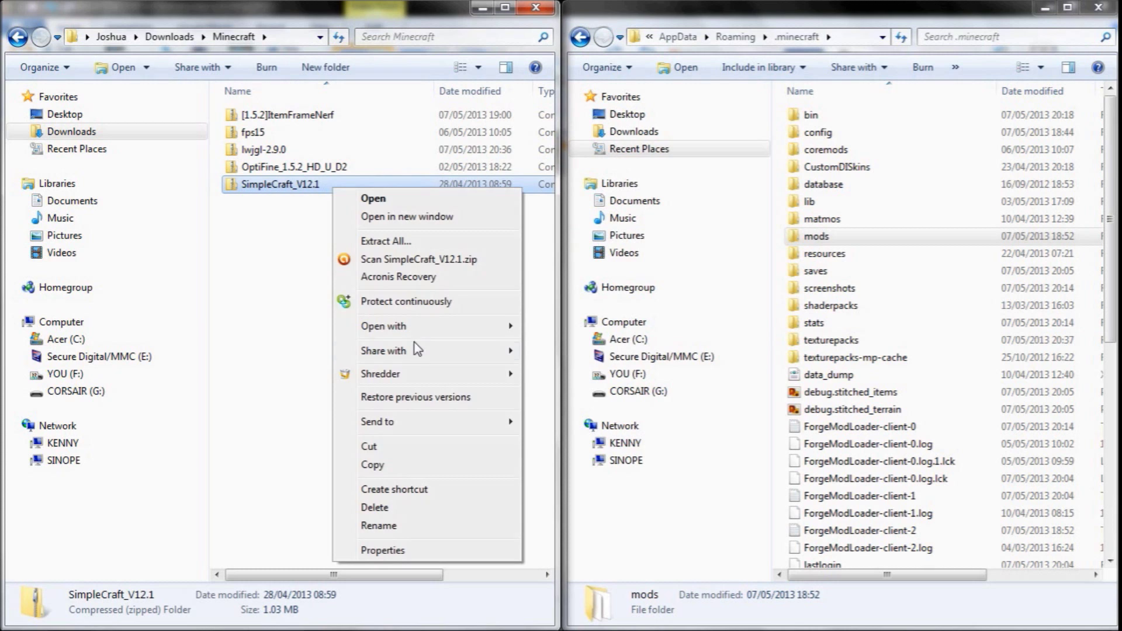
click(381, 465)
double_click(839, 345)
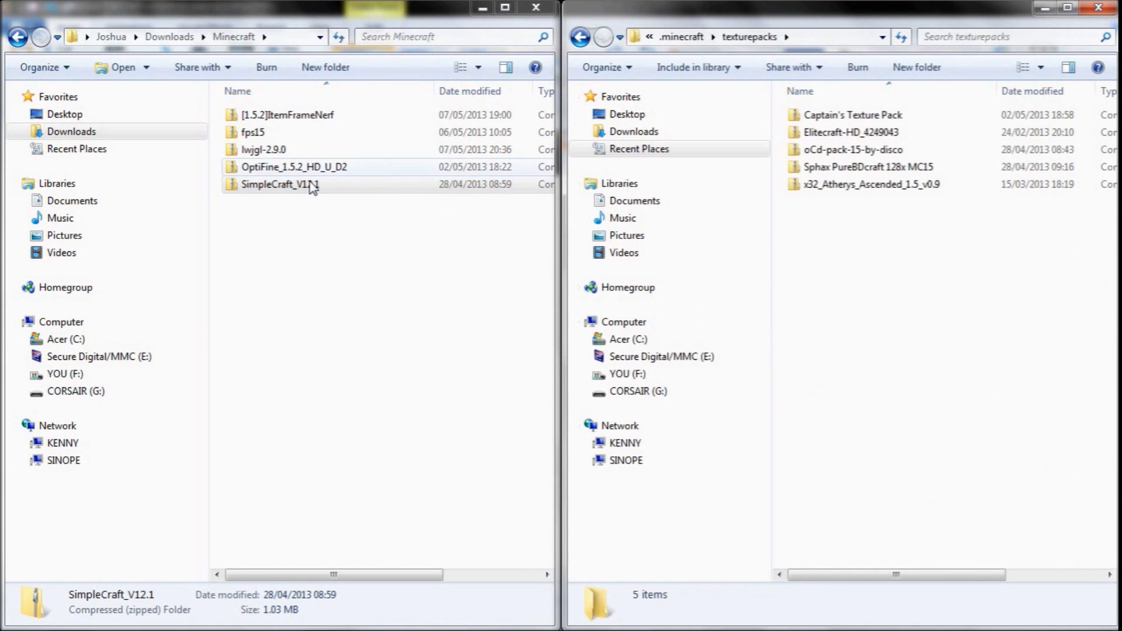
drag(303, 188, 945, 263)
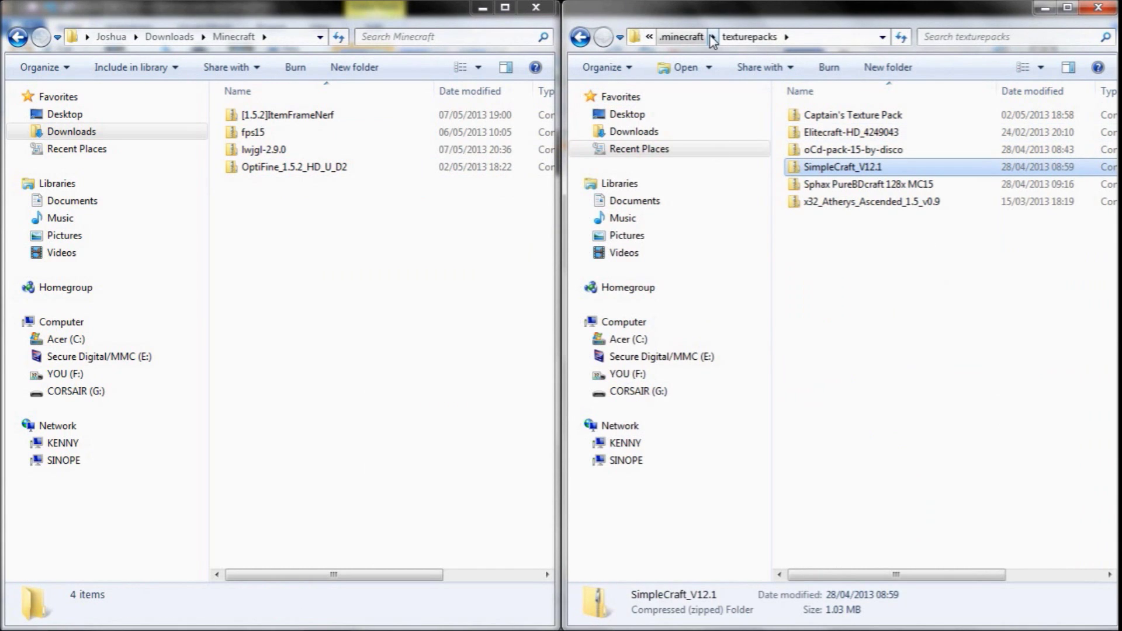
Open the bin folder of .minecraft and, alongside it, the jar folder inside the lwjgl-2.9.0 archive.
click(677, 37)
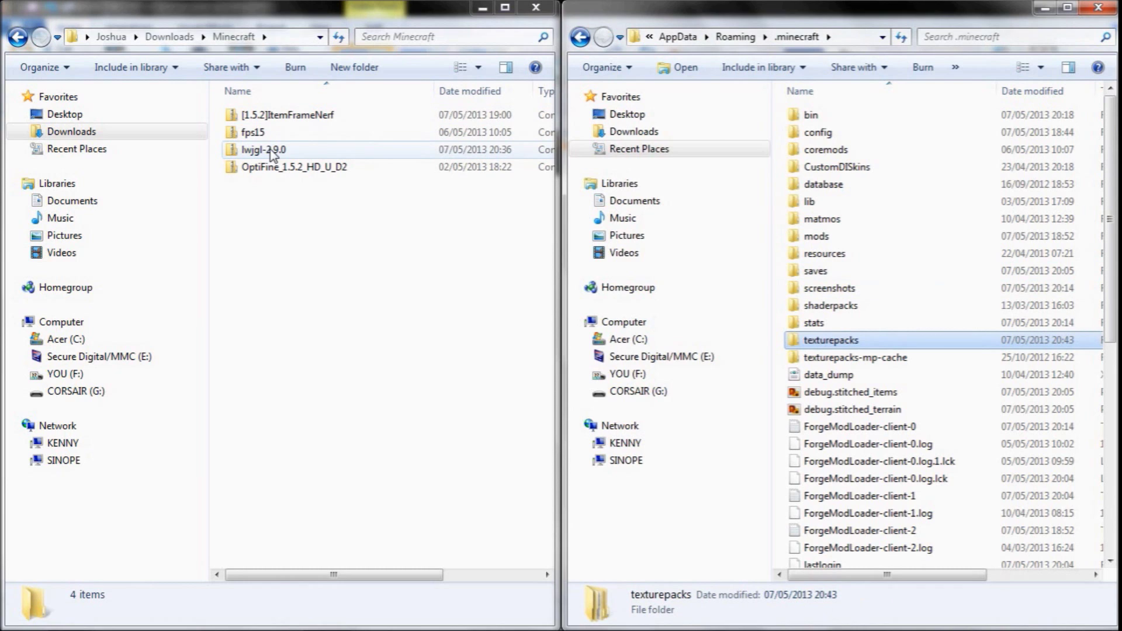
double_click(818, 117)
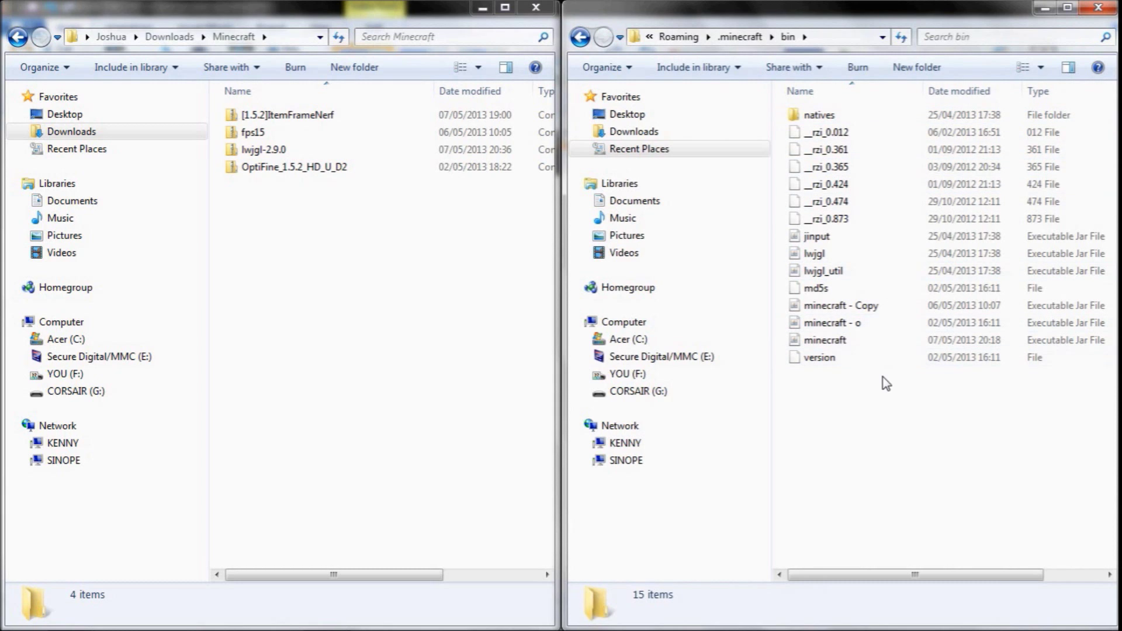
double_click(265, 151)
double_click(272, 121)
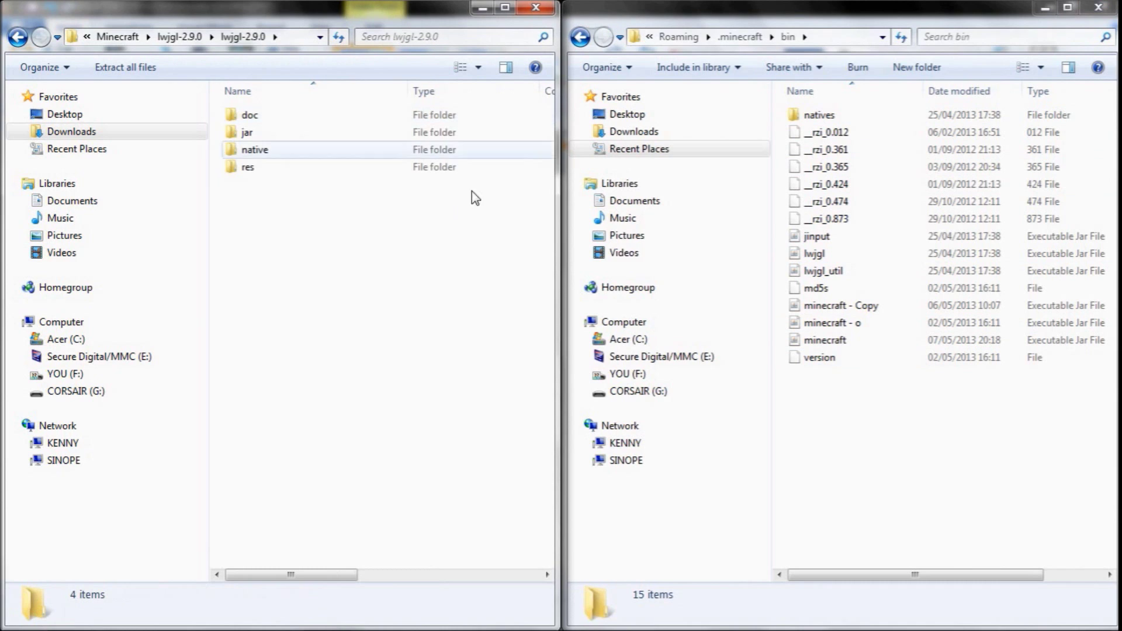
double_click(250, 134)
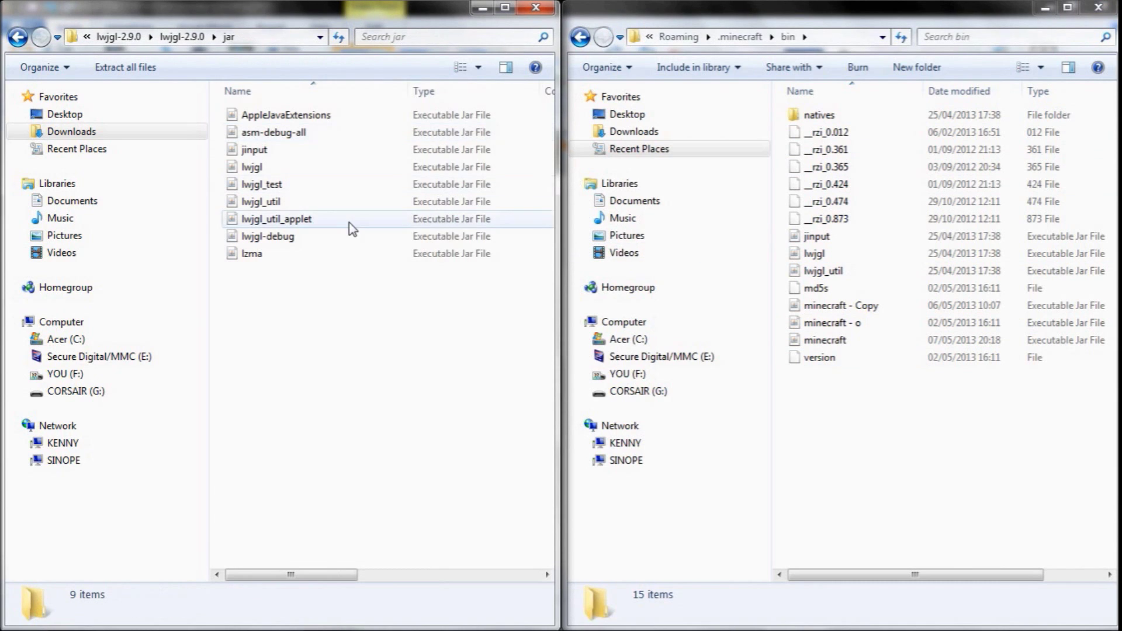
Copy jinput, lwjgl and lwjgl_util from the jar folder into bin, replacing the existing files for all conflicts.
click(272, 152)
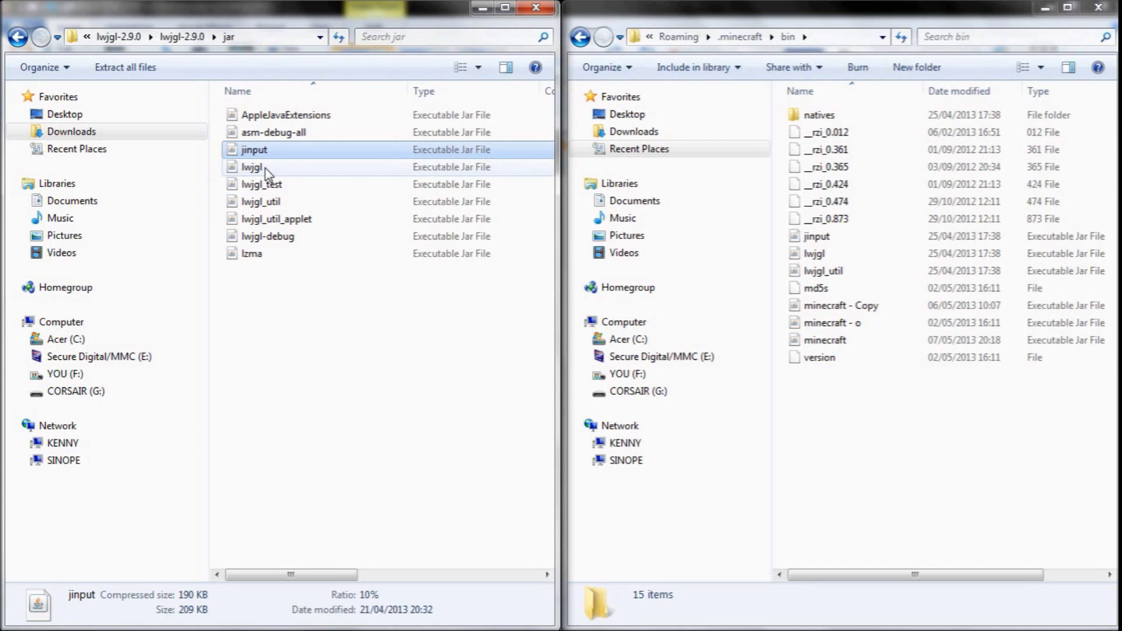
click(265, 168)
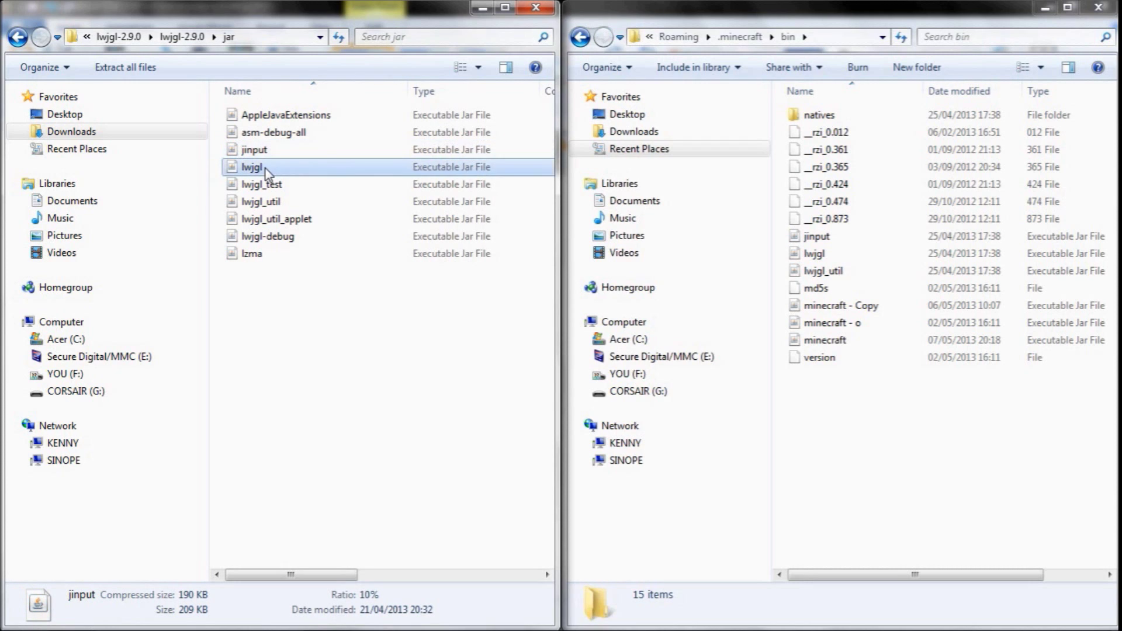
click(274, 150)
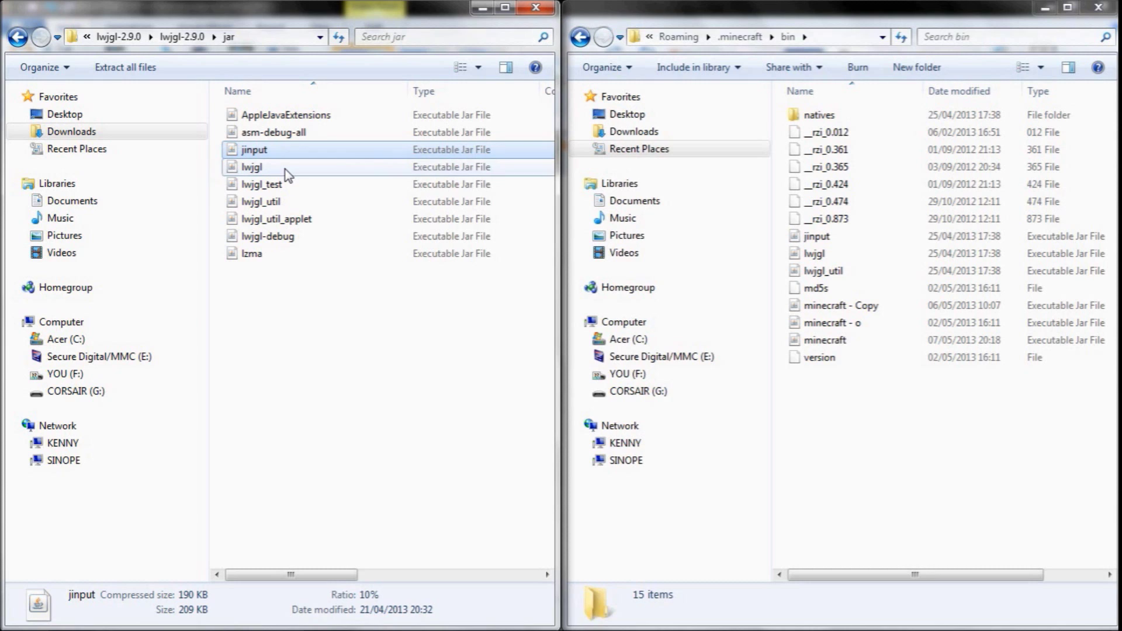
ctrl+click(285, 170)
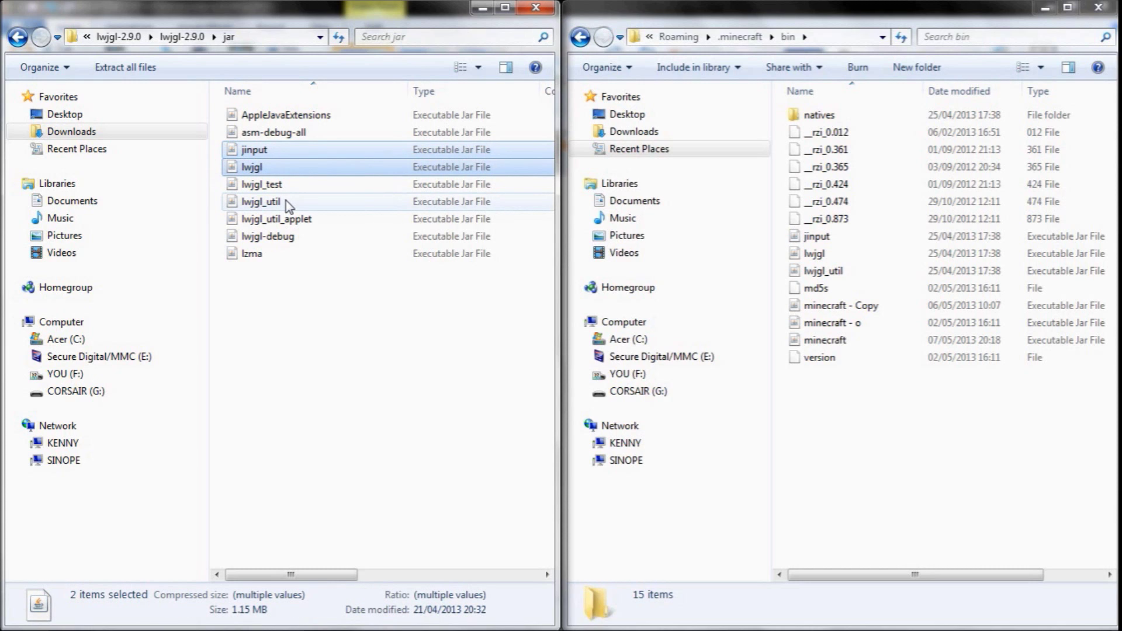
ctrl+click(285, 201)
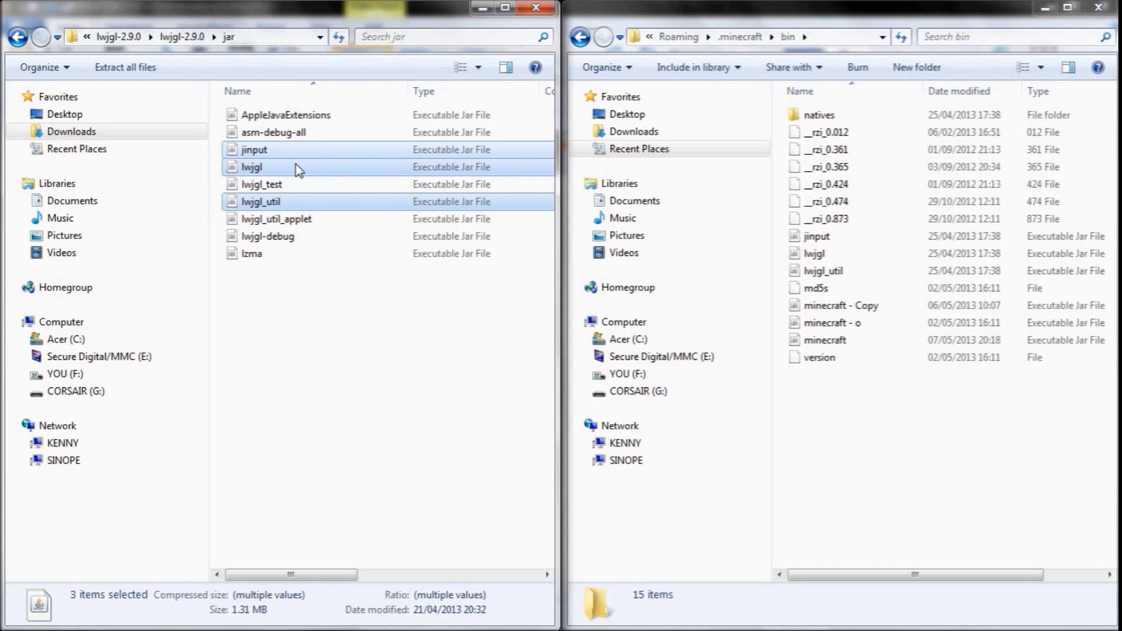
drag(295, 163, 886, 422)
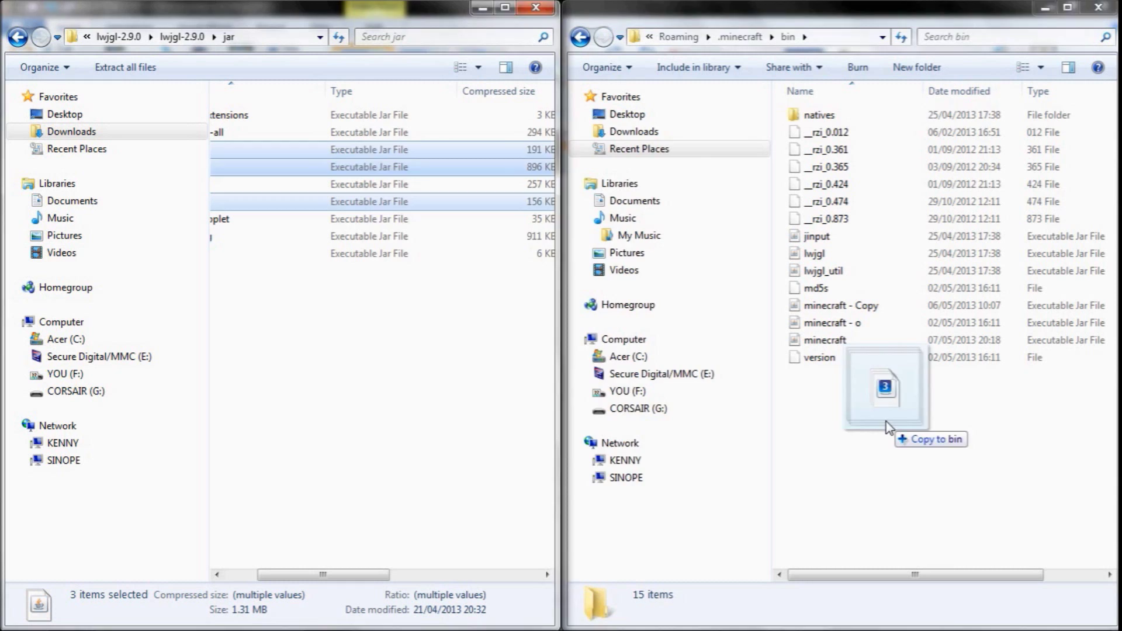
drag(889, 427, 888, 426)
click(396, 481)
click(491, 245)
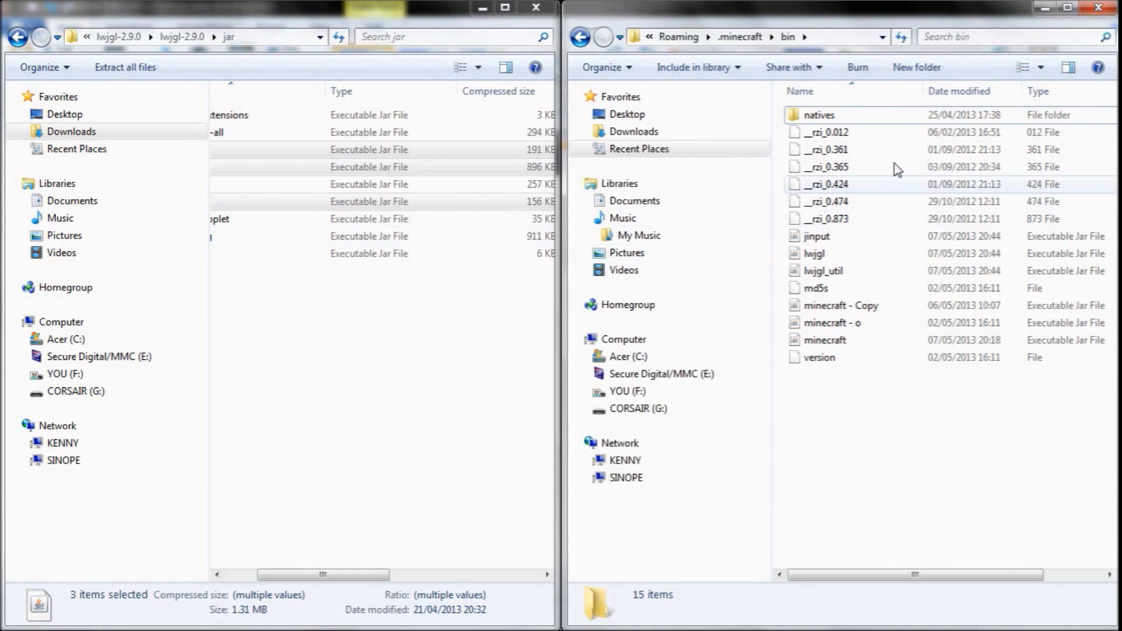
Open the archive's native/windows folder and the natives folder inside .minecraft's bin.
click(18, 36)
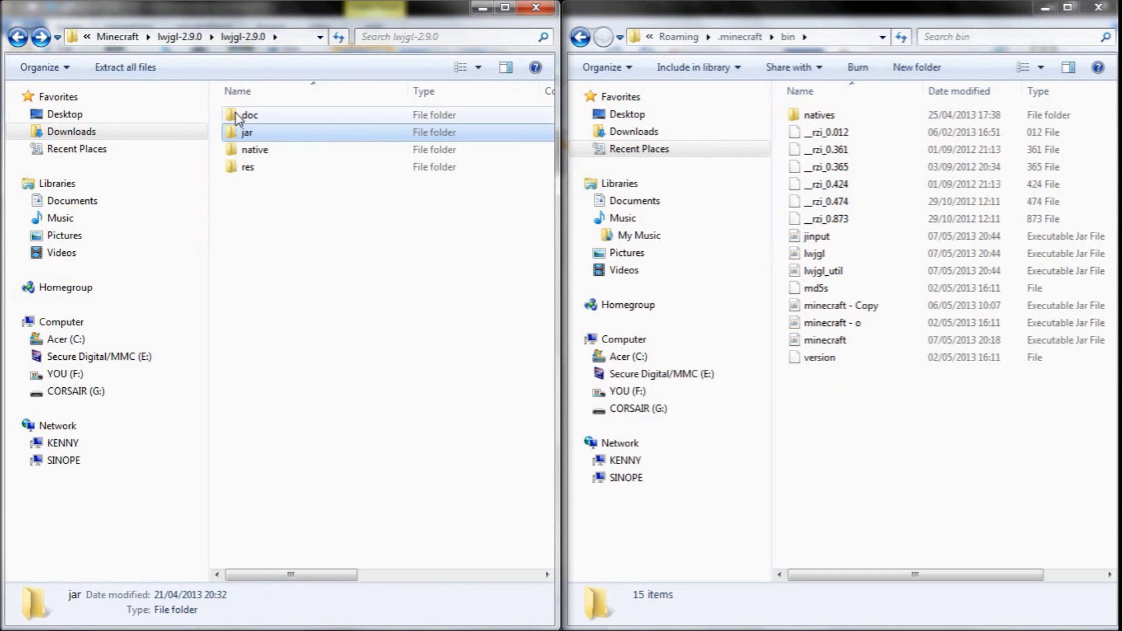
double_click(272, 151)
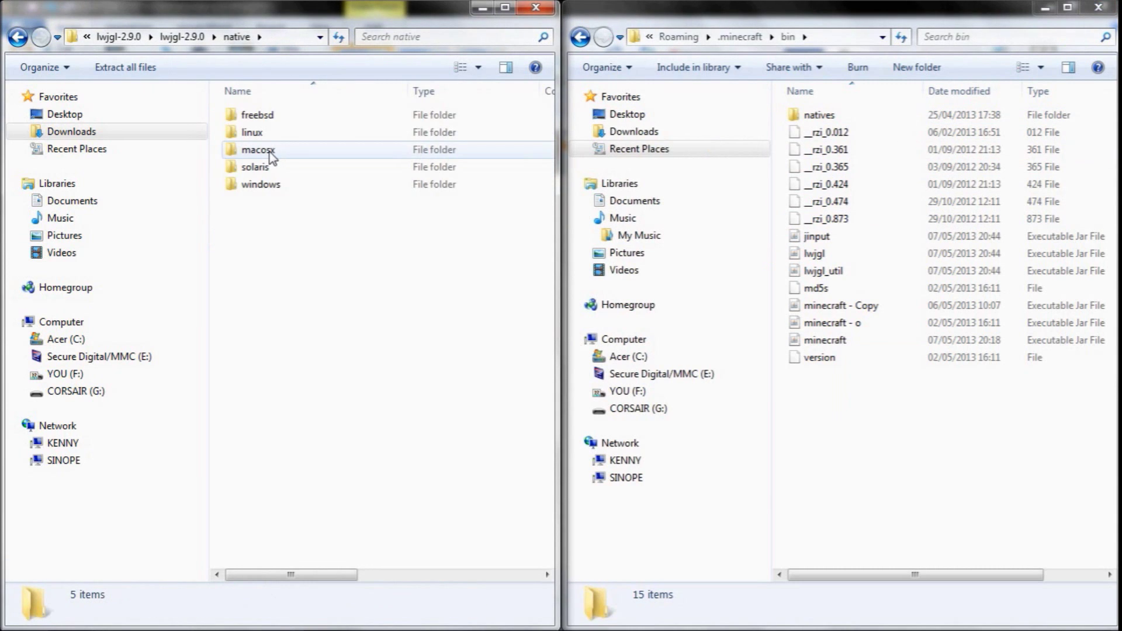
double_click(275, 183)
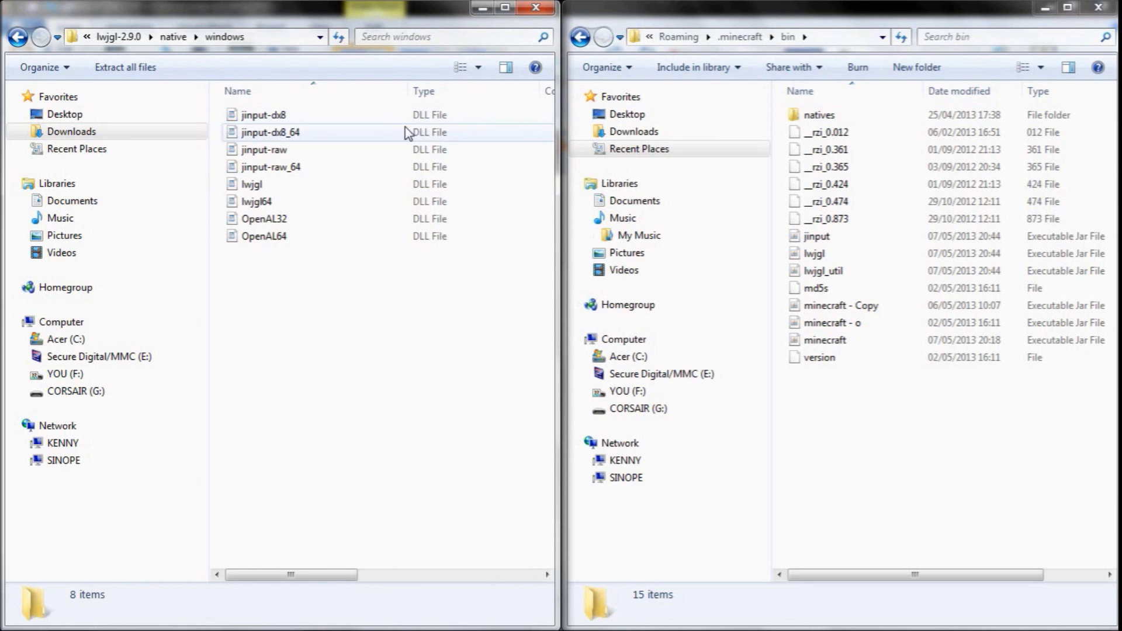
double_click(856, 115)
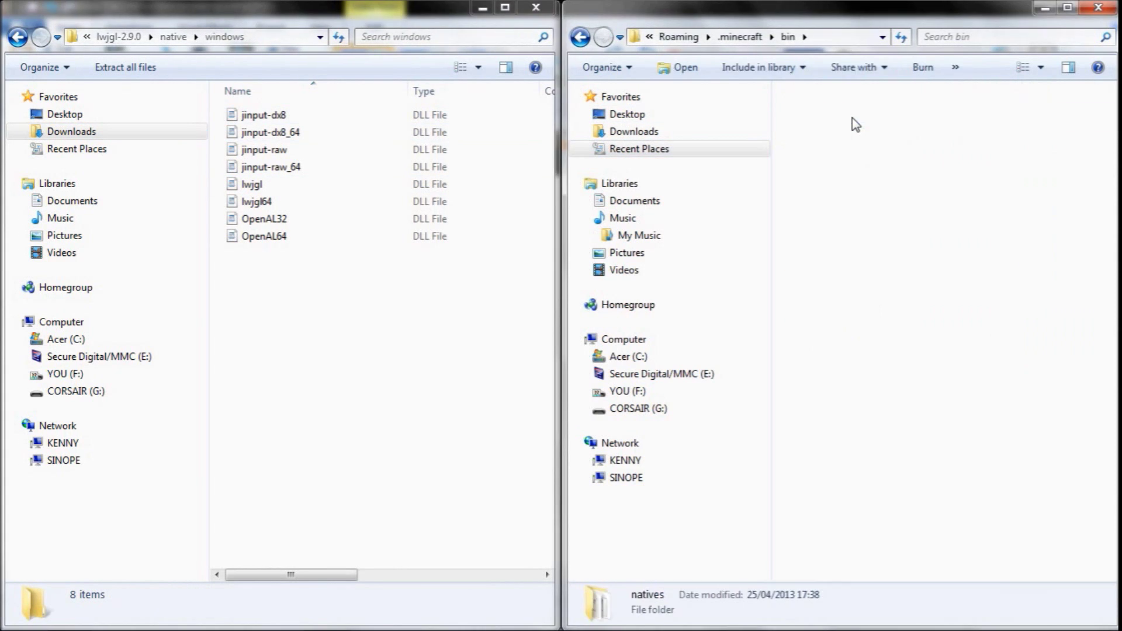
Copy all the Windows DLL files from the LWJGL archive into natives, replacing the existing files for all conflicts.
click(280, 239)
key(ctrl+a)
drag(274, 210, 893, 336)
click(394, 486)
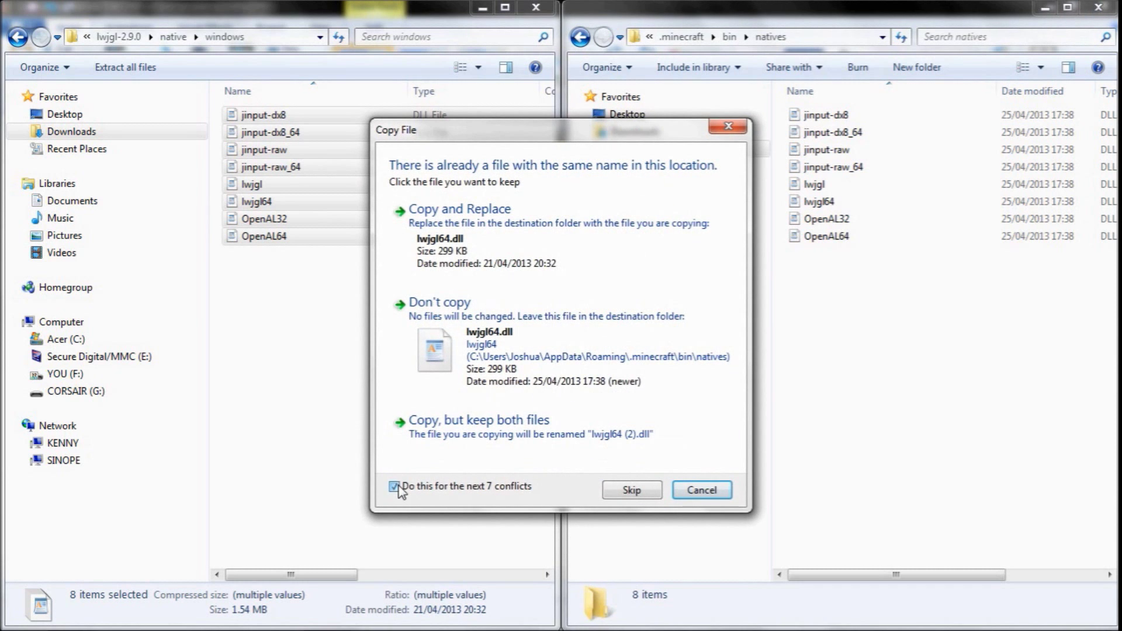
click(495, 241)
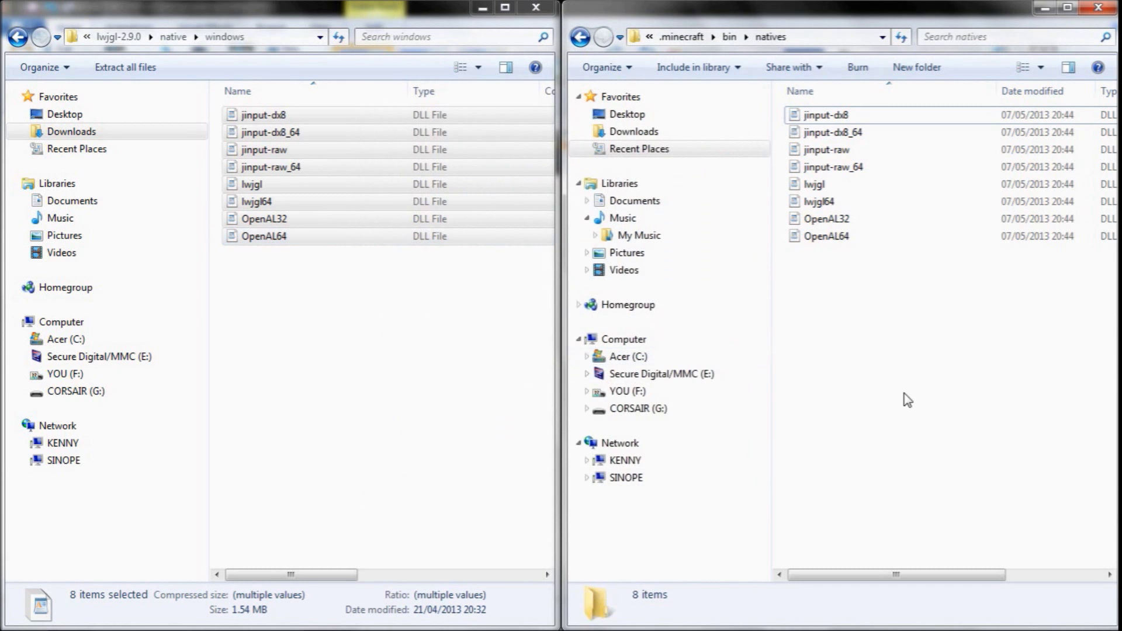
Open minecraft.jar from .minecraft's bin folder in WinRAR and check the contents of its META-INF folder.
click(584, 38)
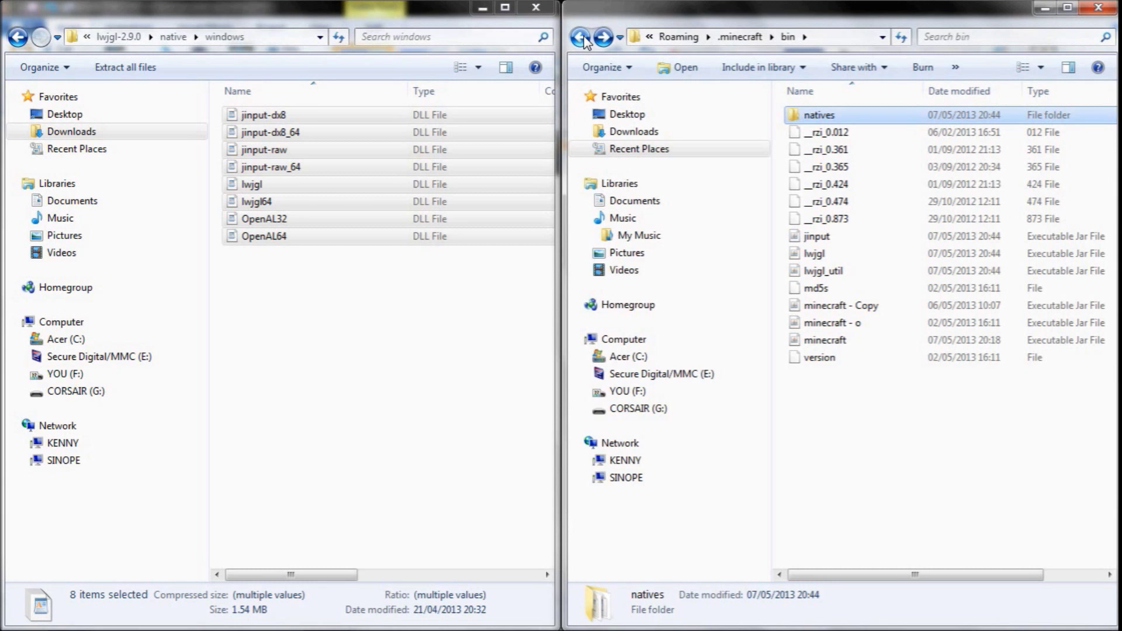
click(584, 38)
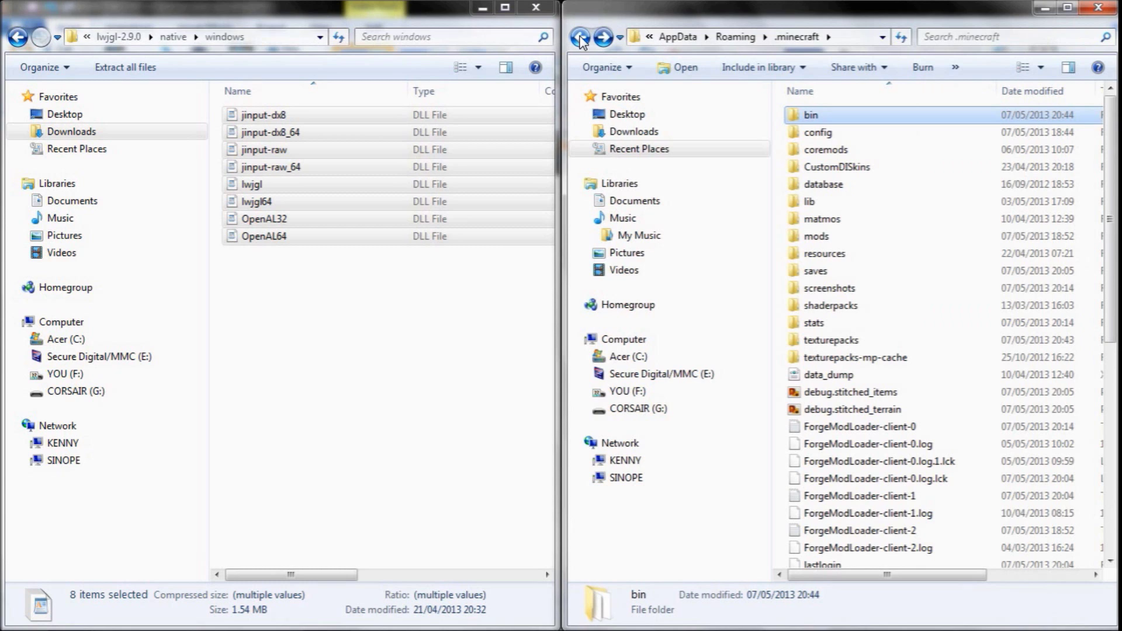
click(18, 38)
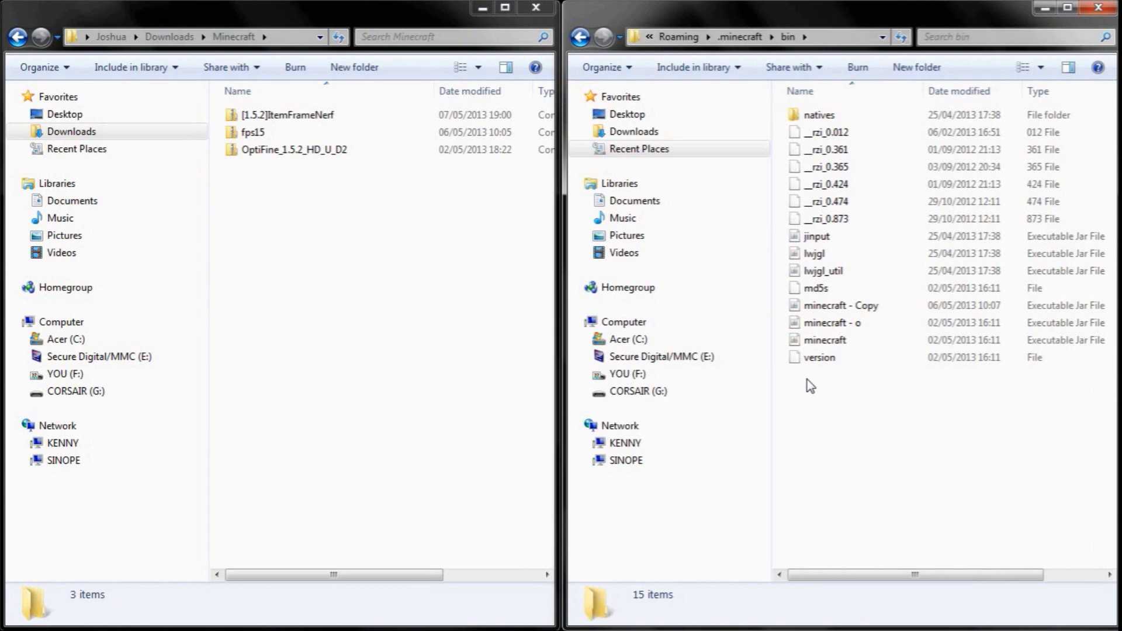
click(839, 341)
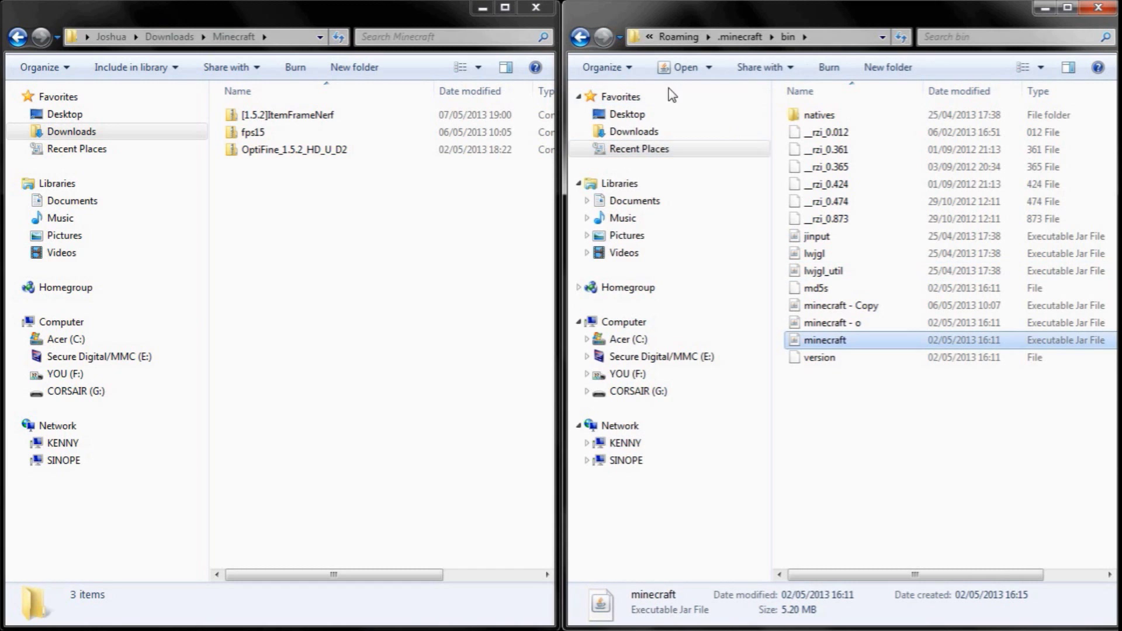
click(711, 71)
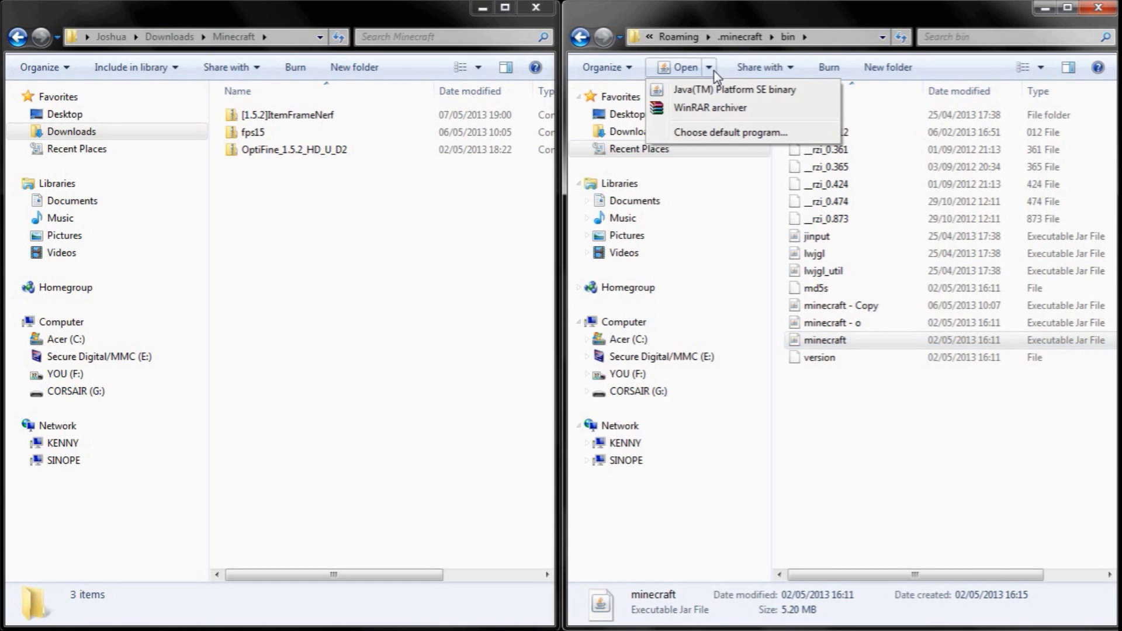
click(719, 109)
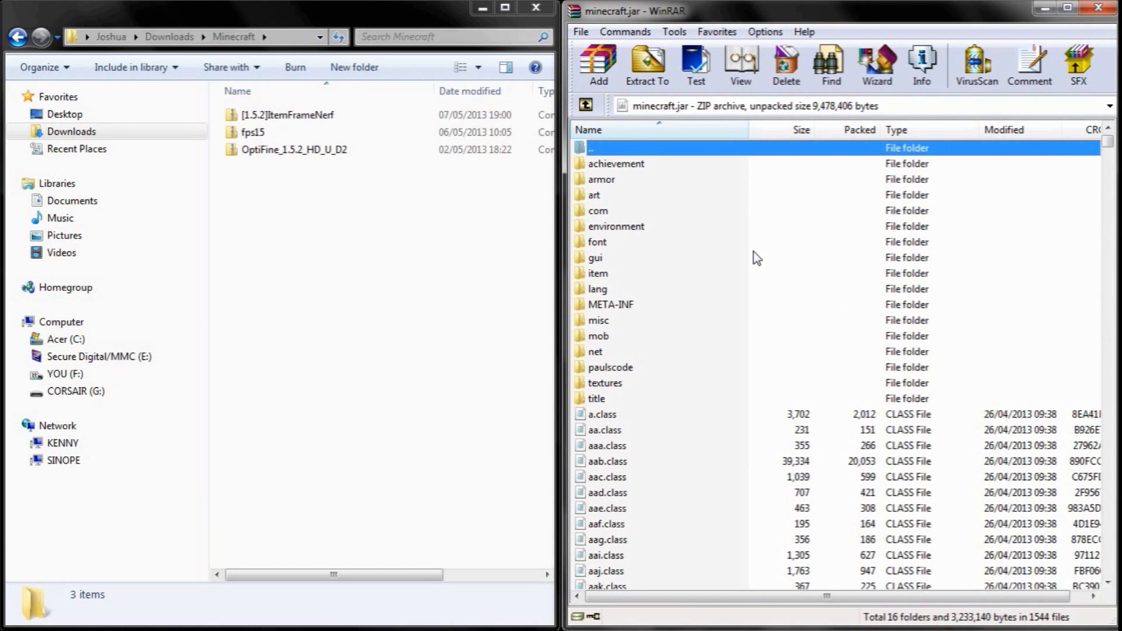
double_click(616, 307)
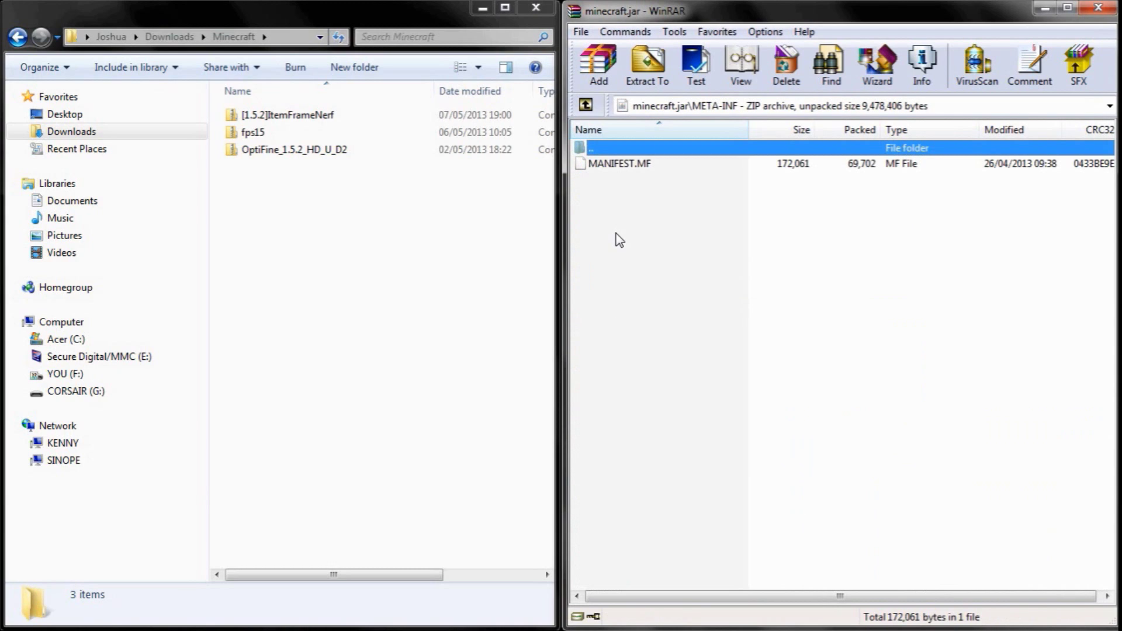
click(586, 106)
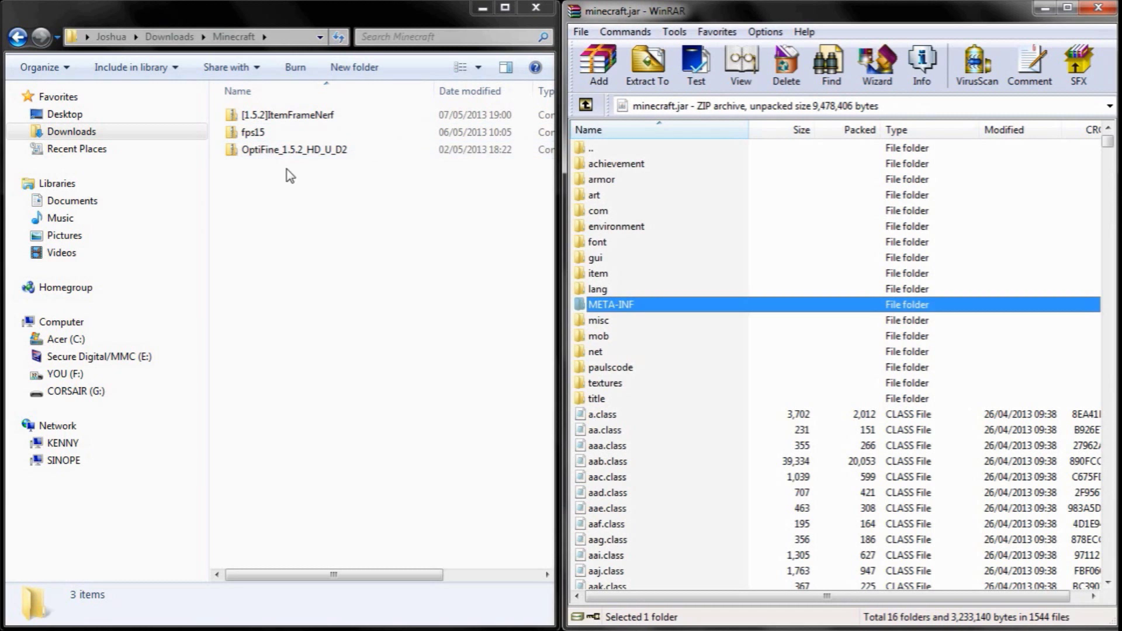
Open the OptiFine_1.5.2_HD_U_D2 archive from the Minecraft downloads folder in WinRAR, side by side with minecraft.jar.
click(280, 151)
click(146, 68)
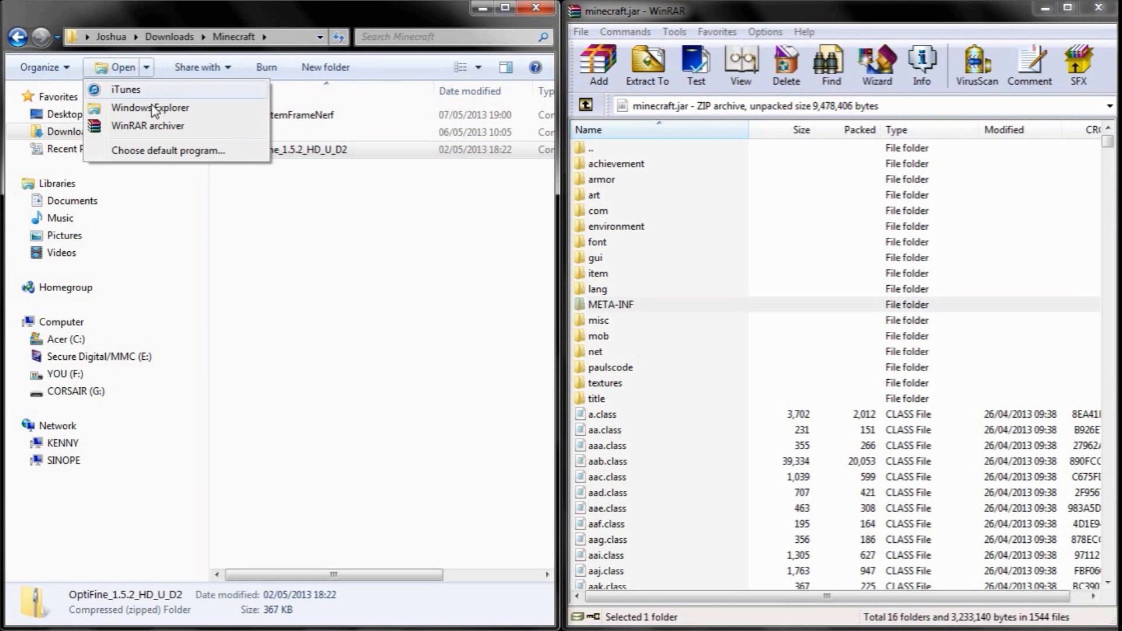
click(167, 130)
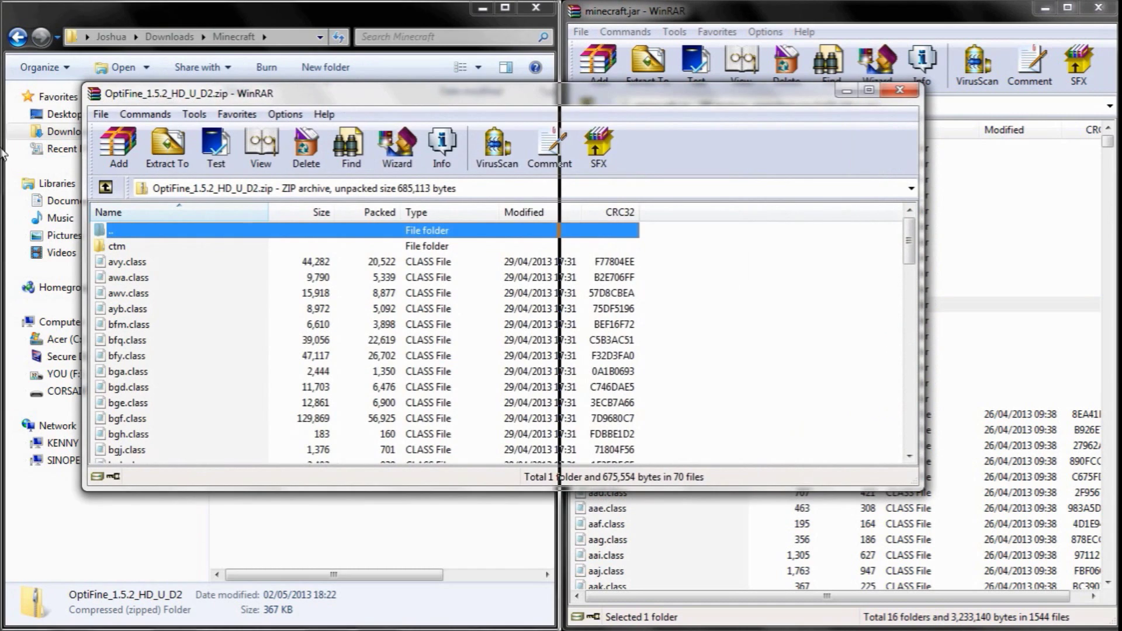
drag(3, 154, 1, 153)
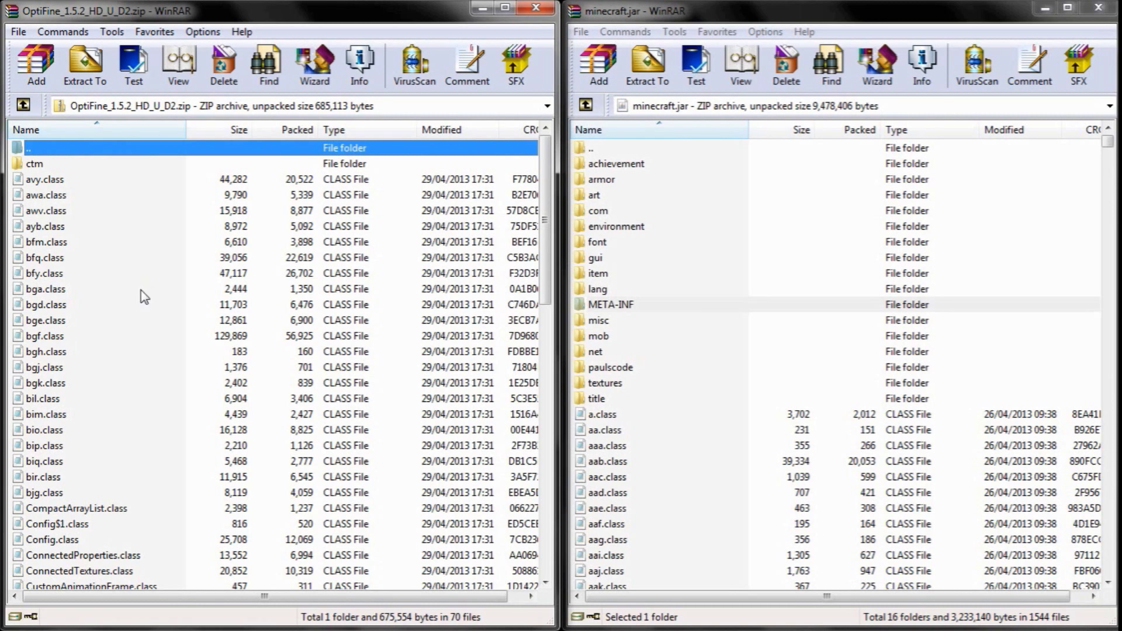
Add all files and the ctm folder from the OptiFine archive to the root of minecraft.jar.
click(134, 337)
key(ctrl+a)
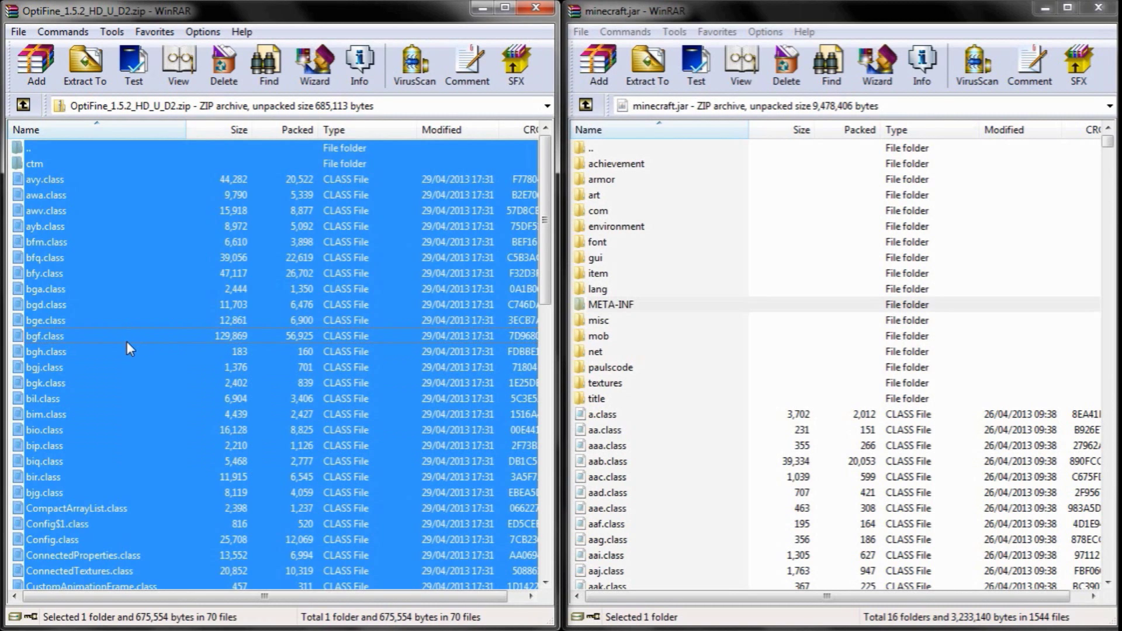
drag(113, 337, 826, 351)
click(859, 458)
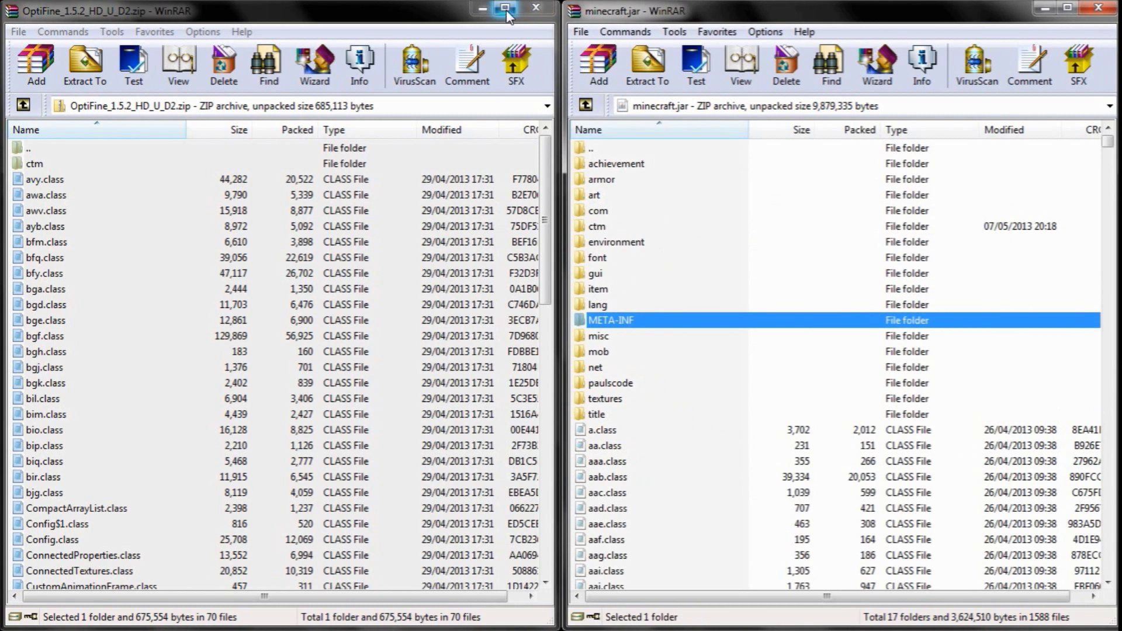
Open fps15.zip in place of the OptiFine archive and add its kx.class to minecraft.jar with the default archive settings.
click(23, 105)
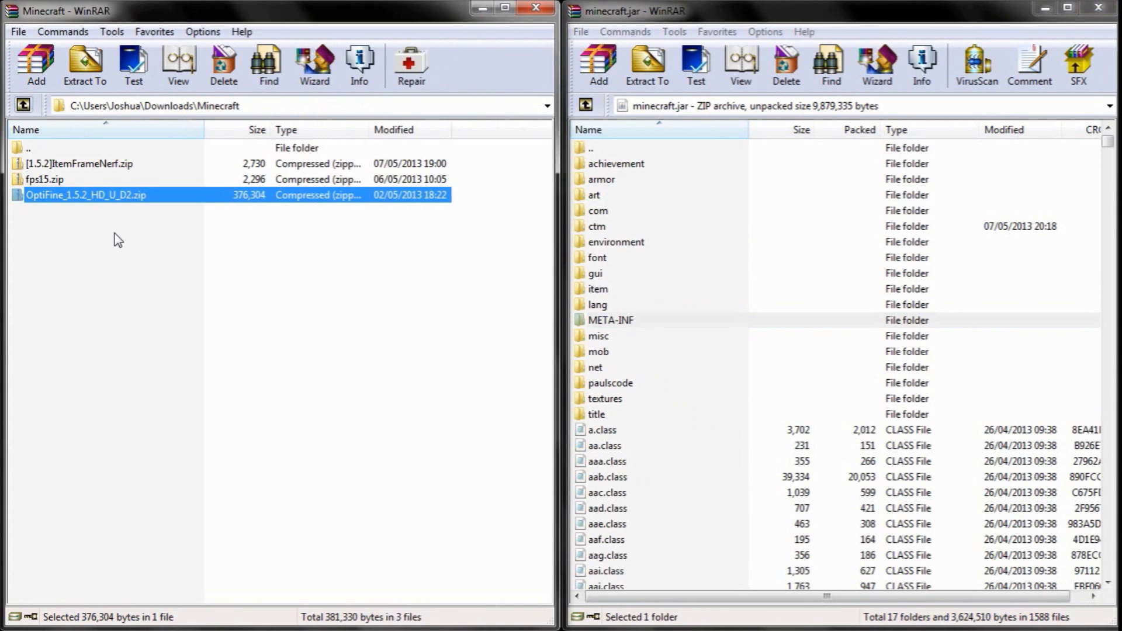
double_click(48, 180)
click(43, 164)
drag(42, 165, 718, 303)
click(878, 459)
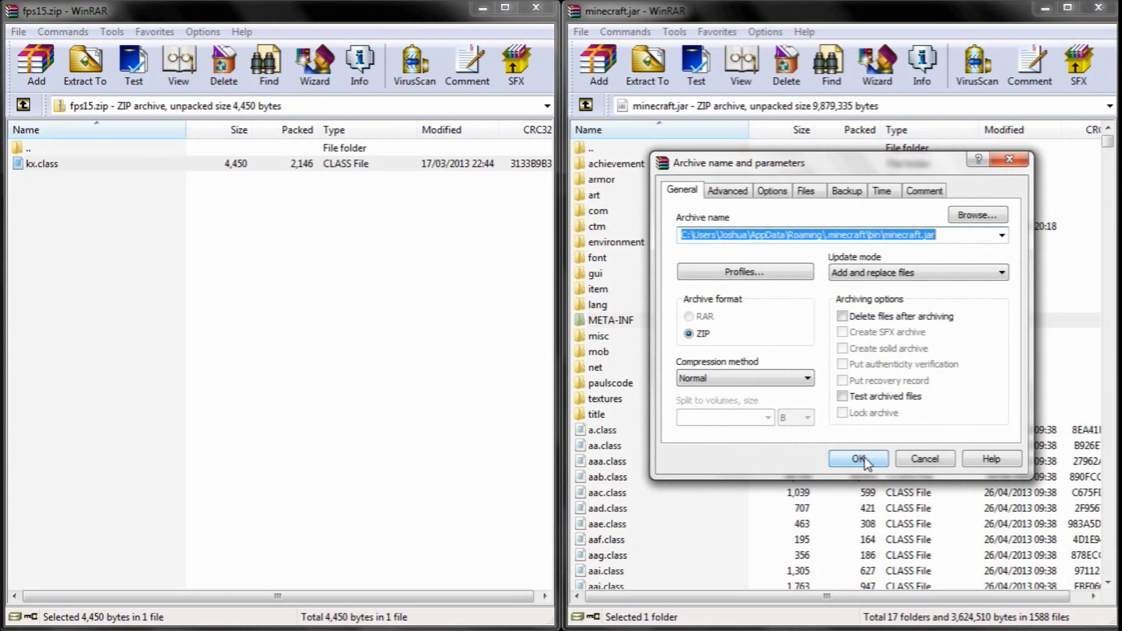
Open [1.5.2]ItemFrameNerf.zip and add its bhh.class to minecraft.jar with the default archive settings.
click(24, 104)
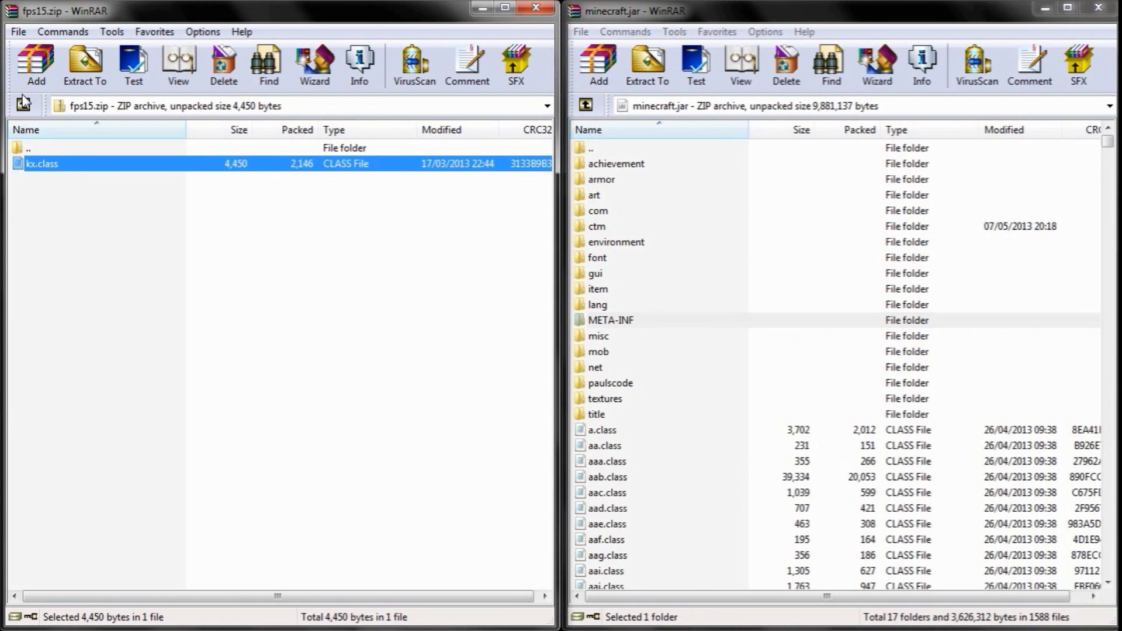
click(95, 169)
double_click(95, 169)
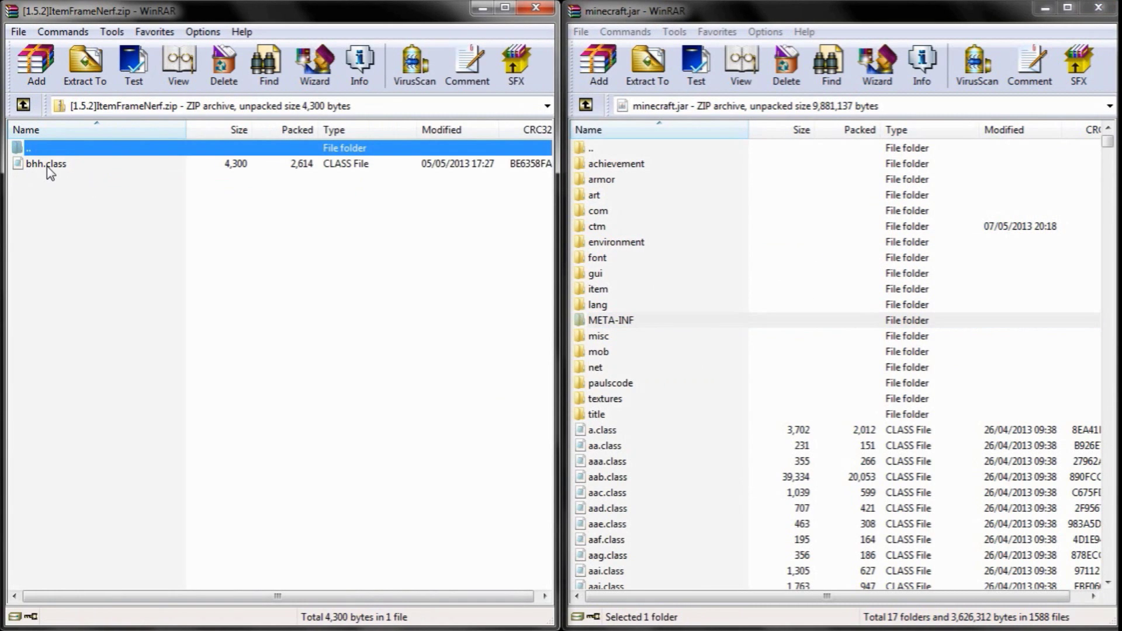
drag(47, 166, 647, 312)
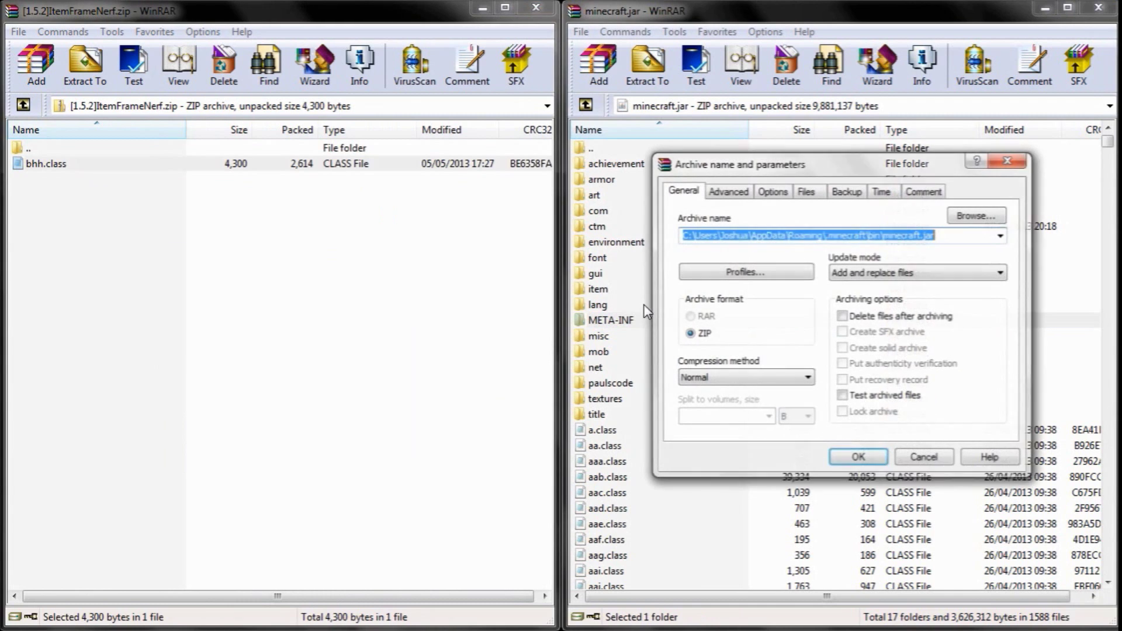
click(858, 456)
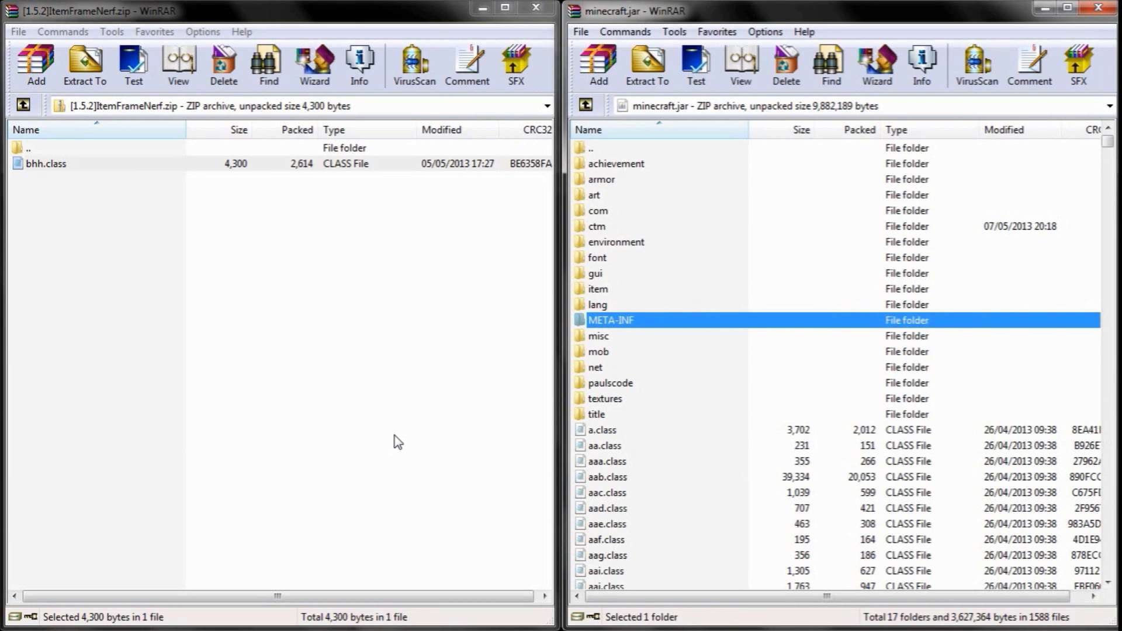
Close both WinRAR archives and the remaining download and bin folder windows.
click(1110, 13)
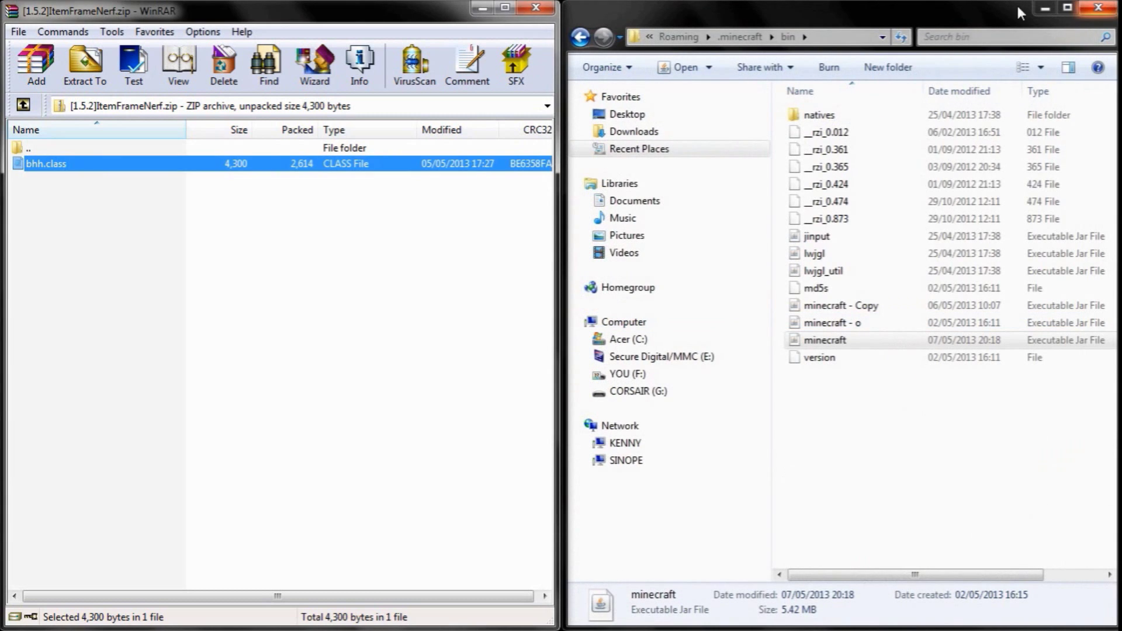
click(536, 7)
click(536, 7)
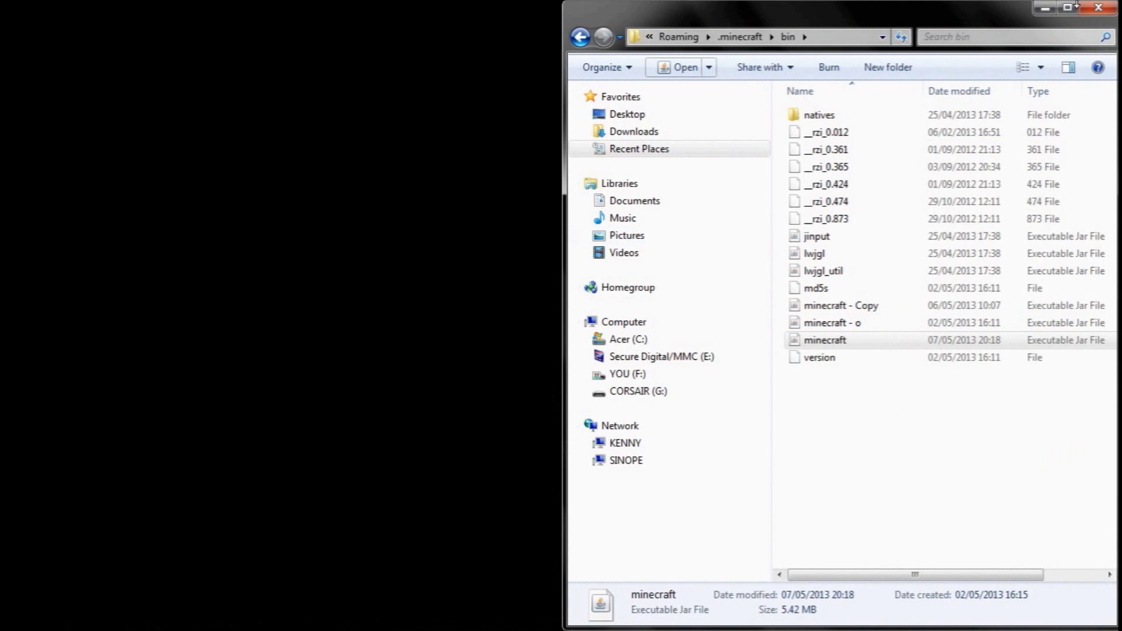
click(1098, 8)
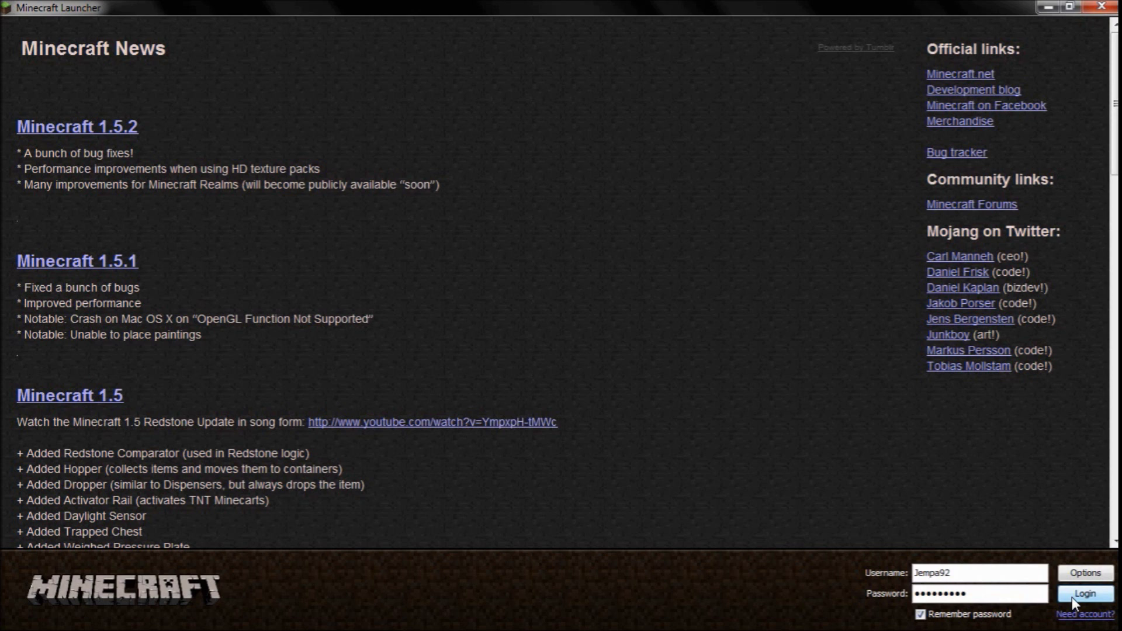
Log in through the Minecraft Launcher with the remembered account and load the singleplayer world New World.
click(1073, 596)
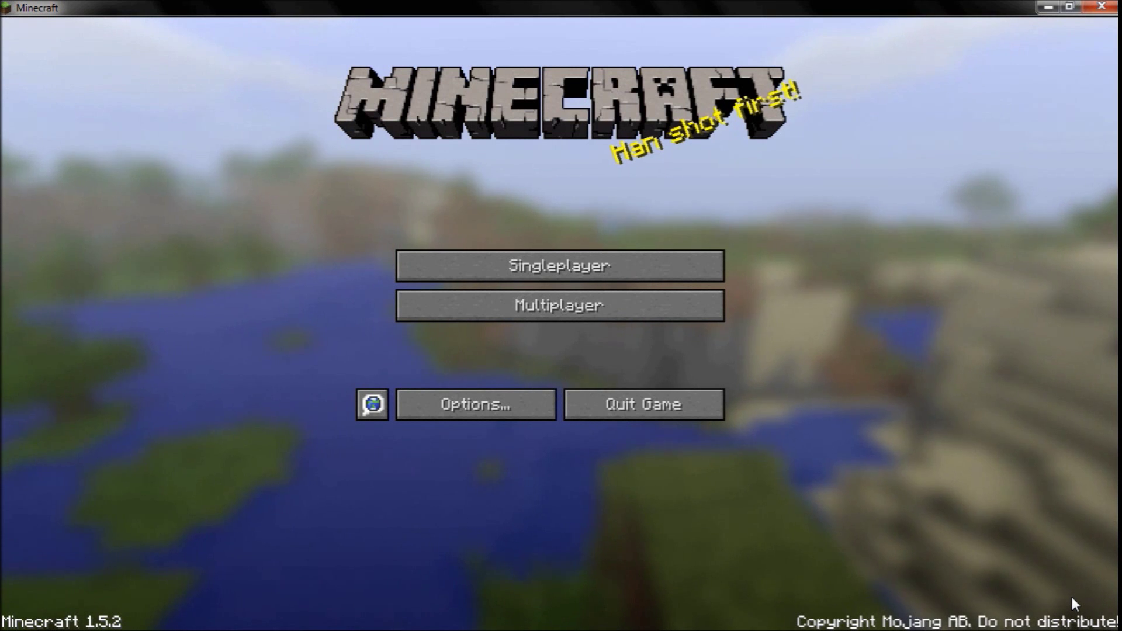
click(501, 265)
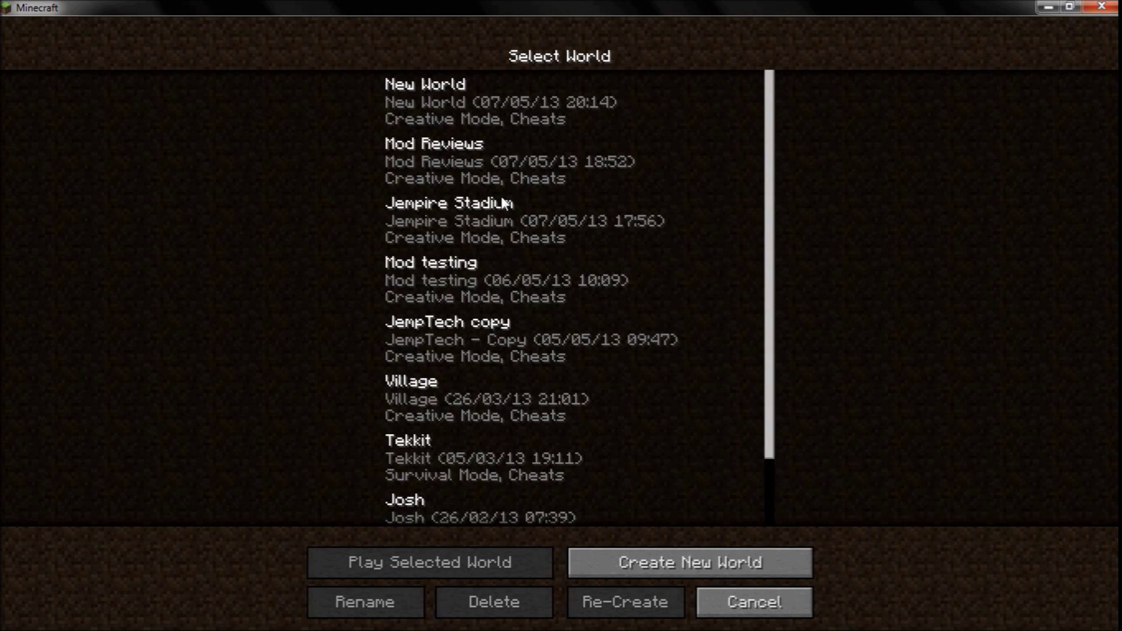
click(474, 105)
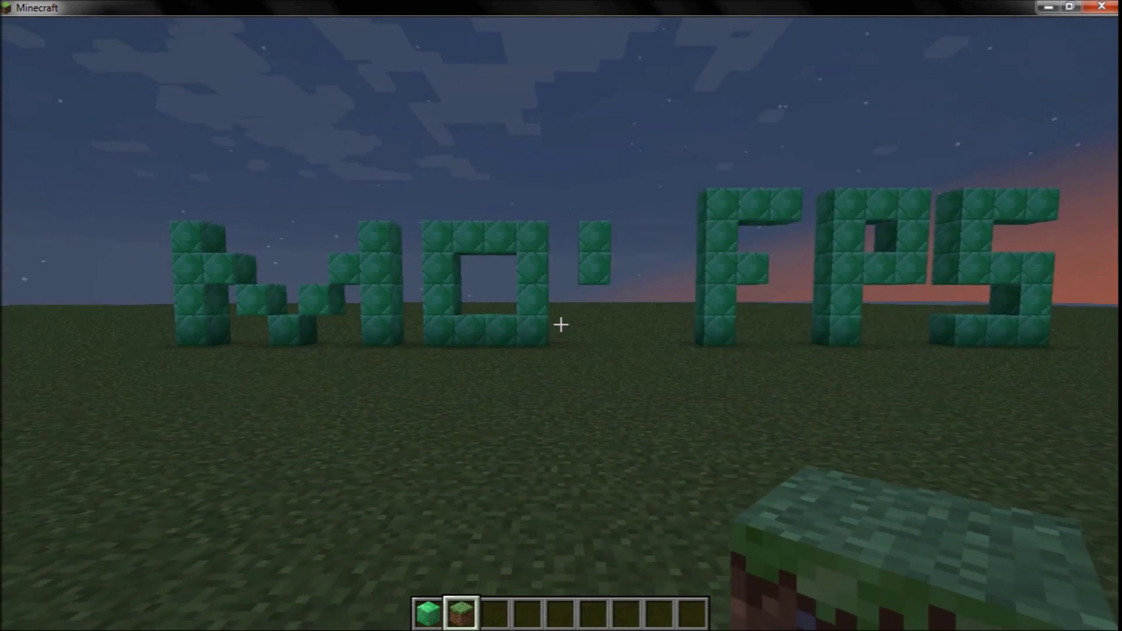
Switch the game's texture pack to SimpleCraft_V12.1.zip and return to the world.
key(e)
key(Escape)
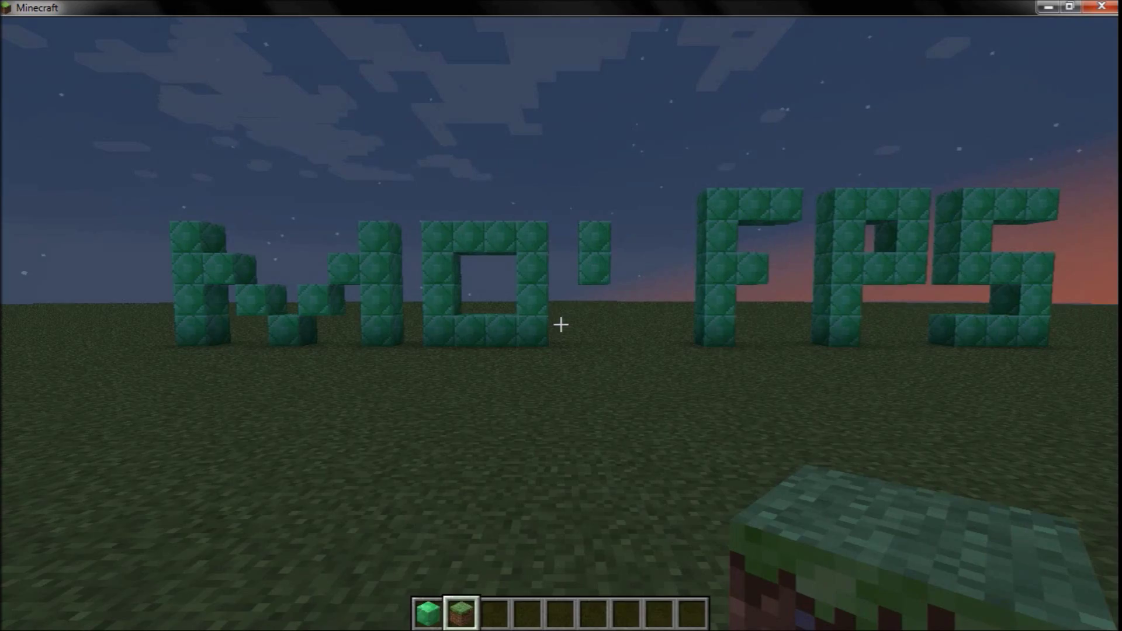
key(Escape)
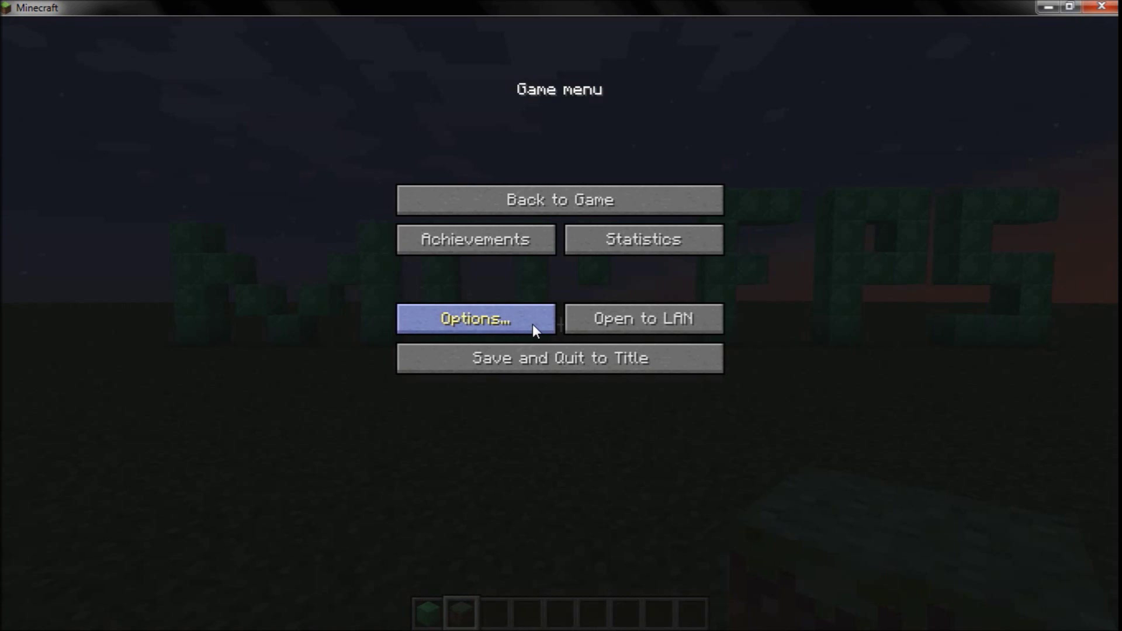
click(533, 325)
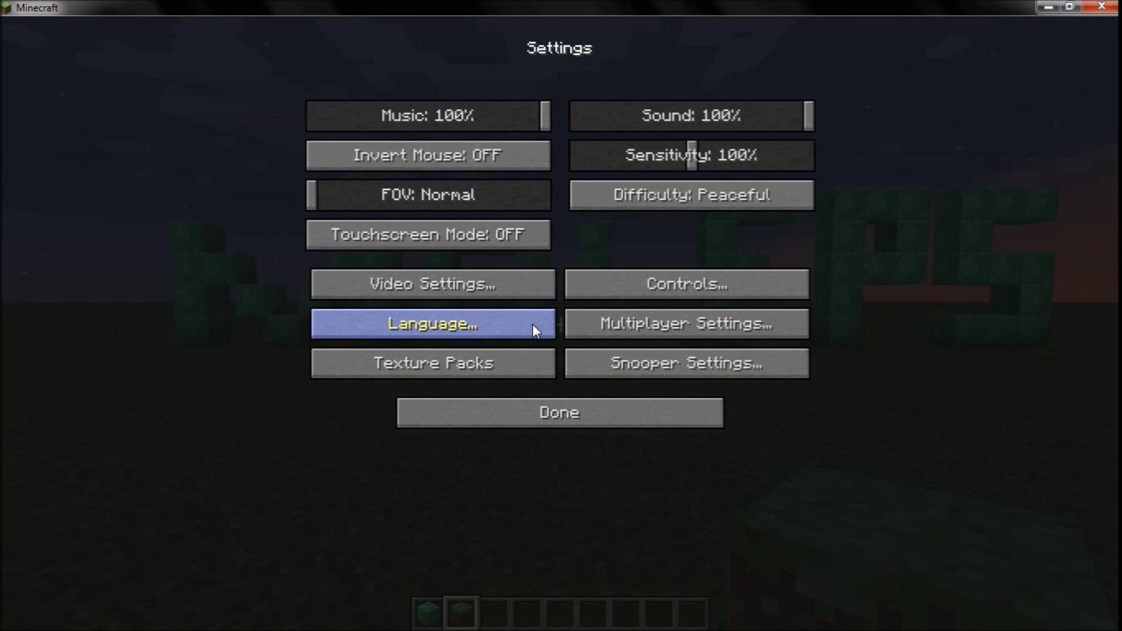
click(485, 360)
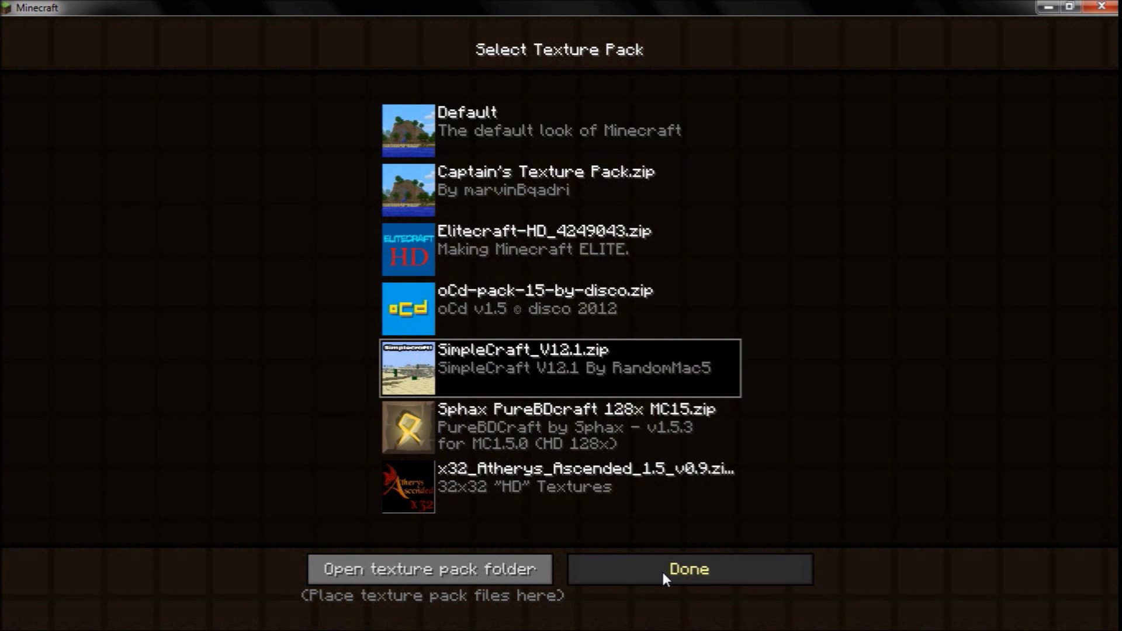
click(639, 562)
click(591, 408)
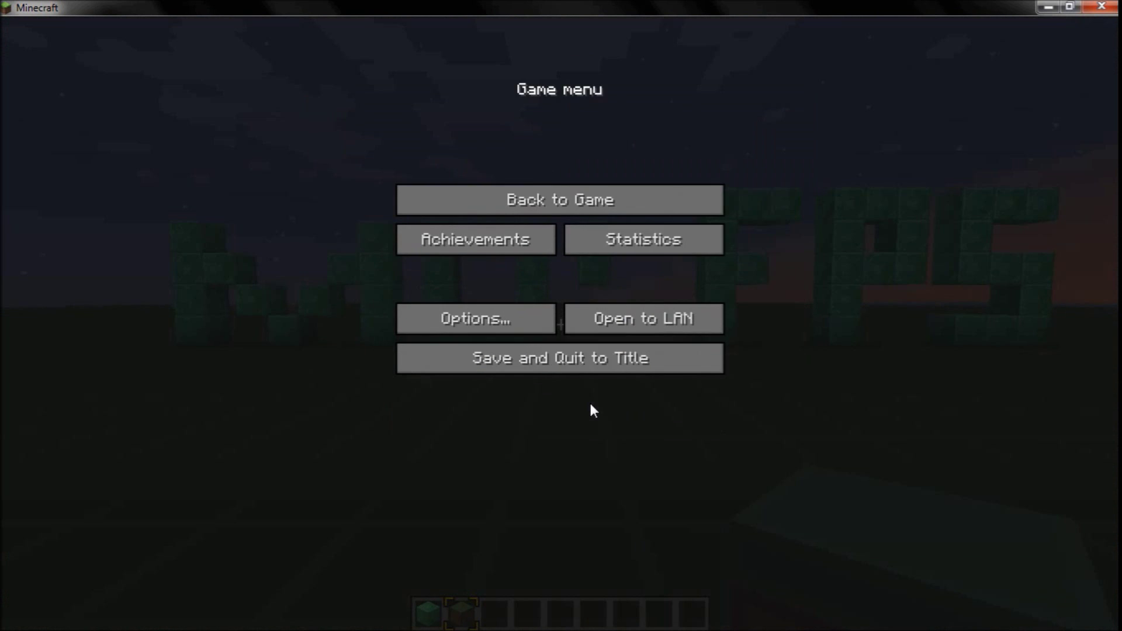
click(606, 195)
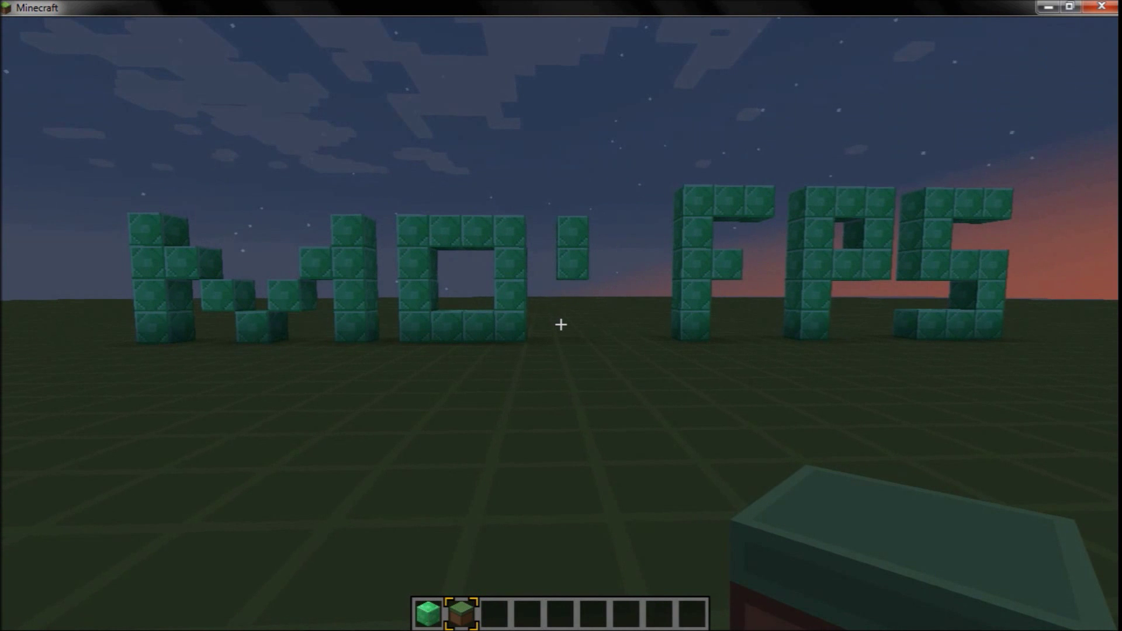
Walk around the emerald block lettering, holding the emerald and grass blocks in turn, to examine the new textures.
key(w)
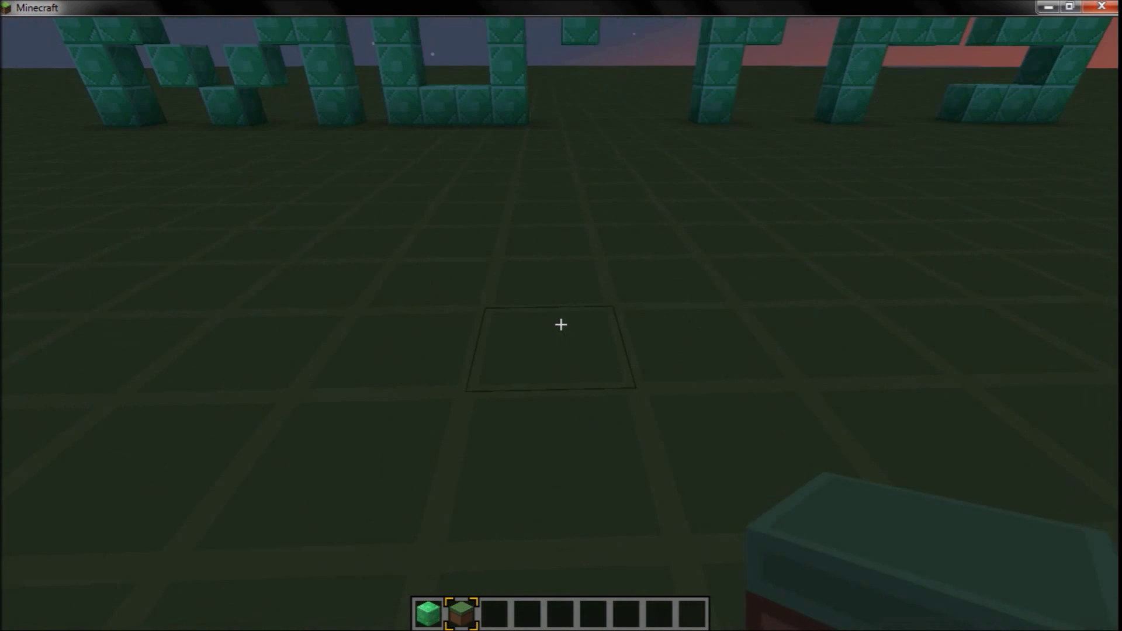
key(1)
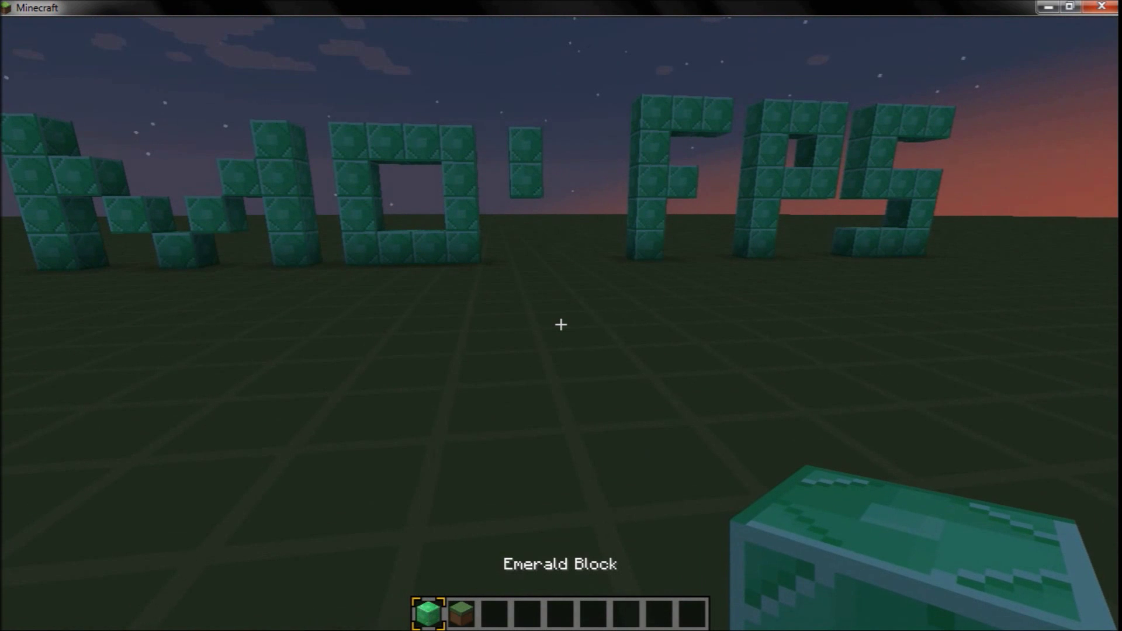
key(2)
key(s)
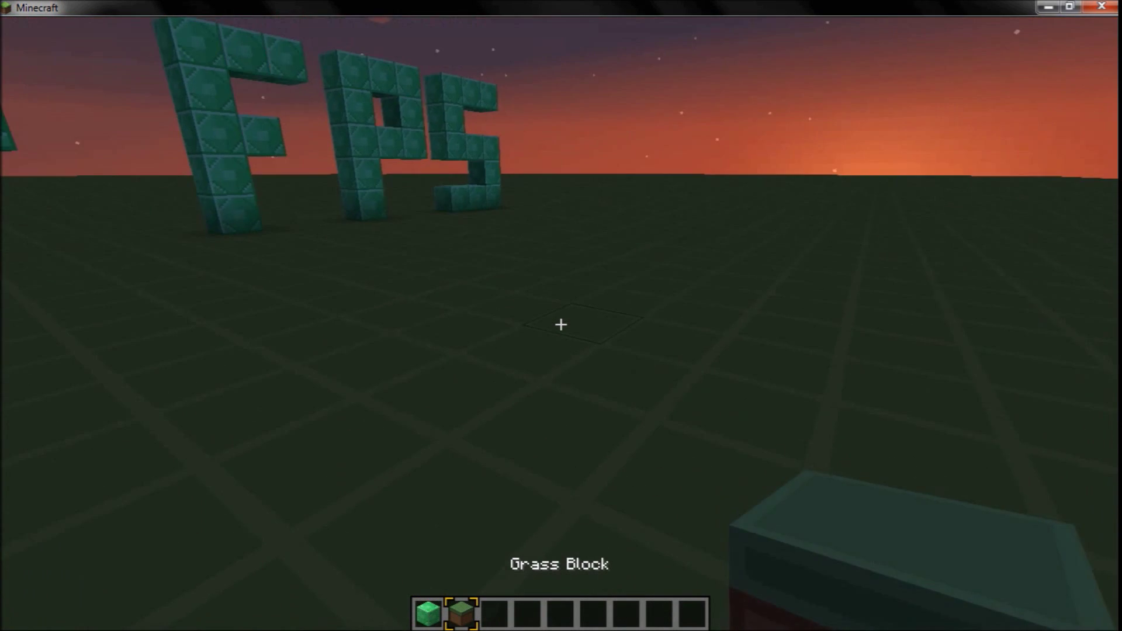
key(w)
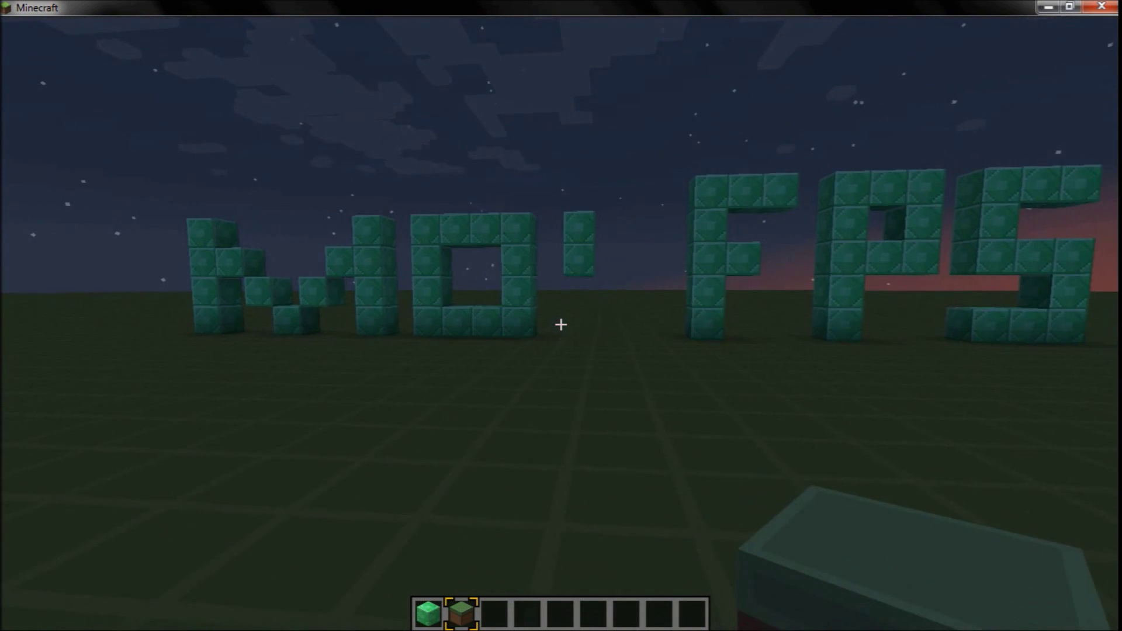
Break one grass block in the open ground and fill the hole with the held grass block.
key(w)
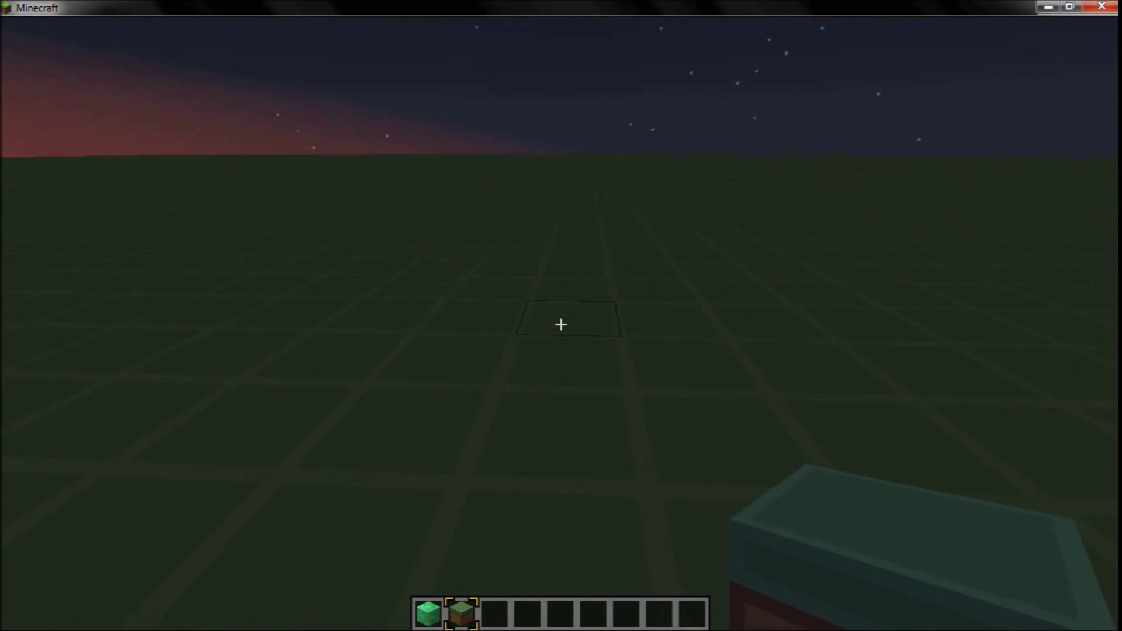
click(561, 324)
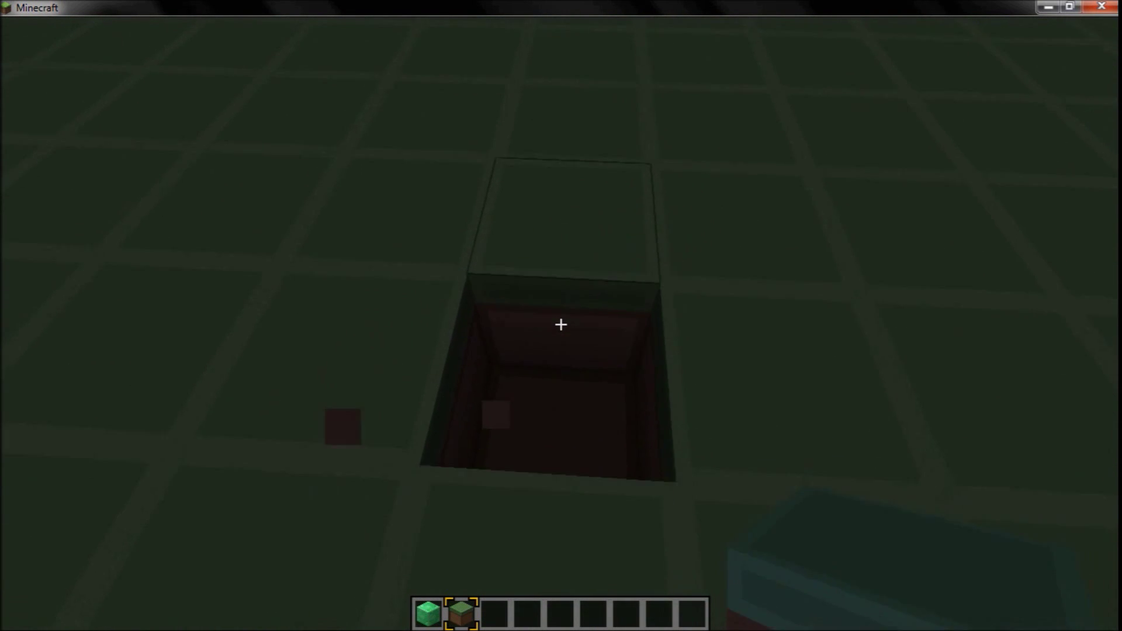
right_click(561, 325)
Browse the Building Blocks in the creative inventory to examine their textures, and return to the world.
key(e)
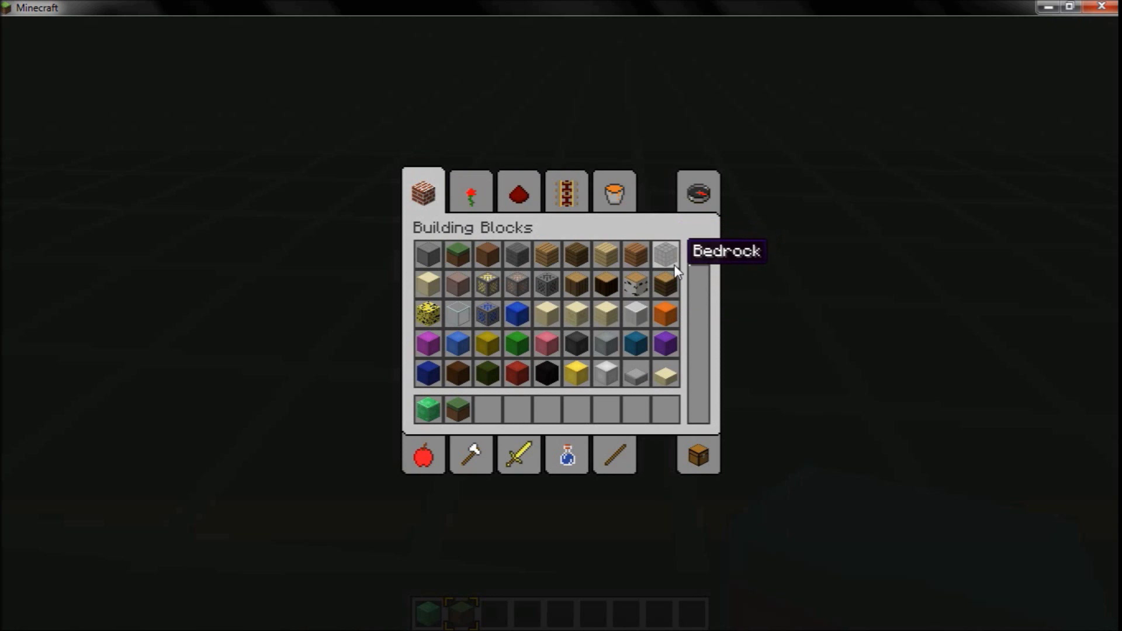
scroll(587, 256, down, 1)
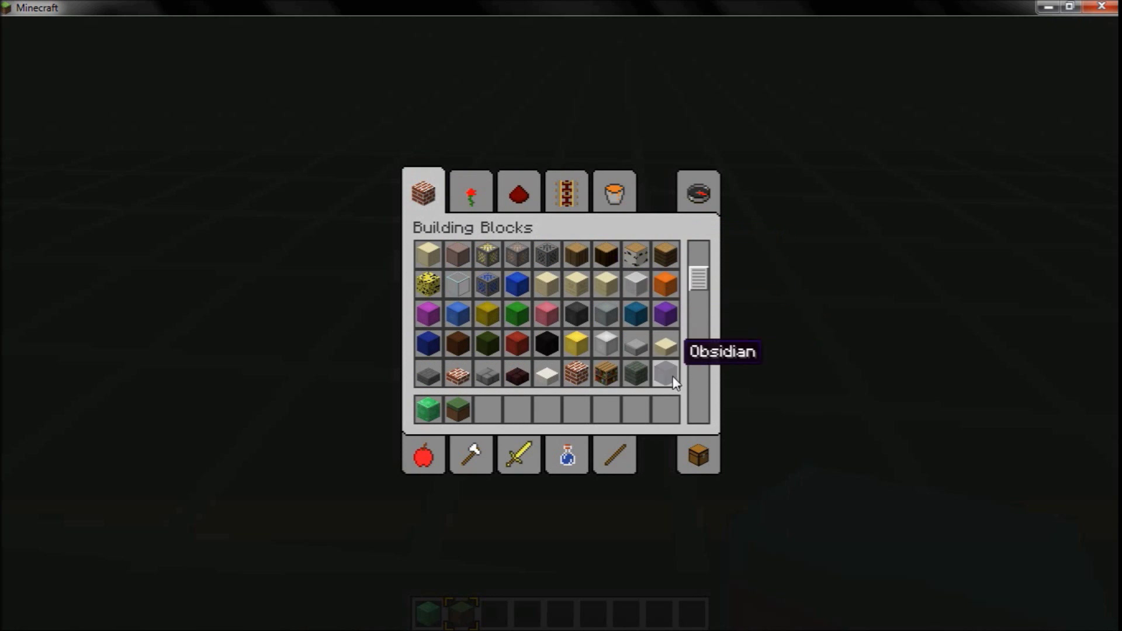
scroll(473, 289, up, 1)
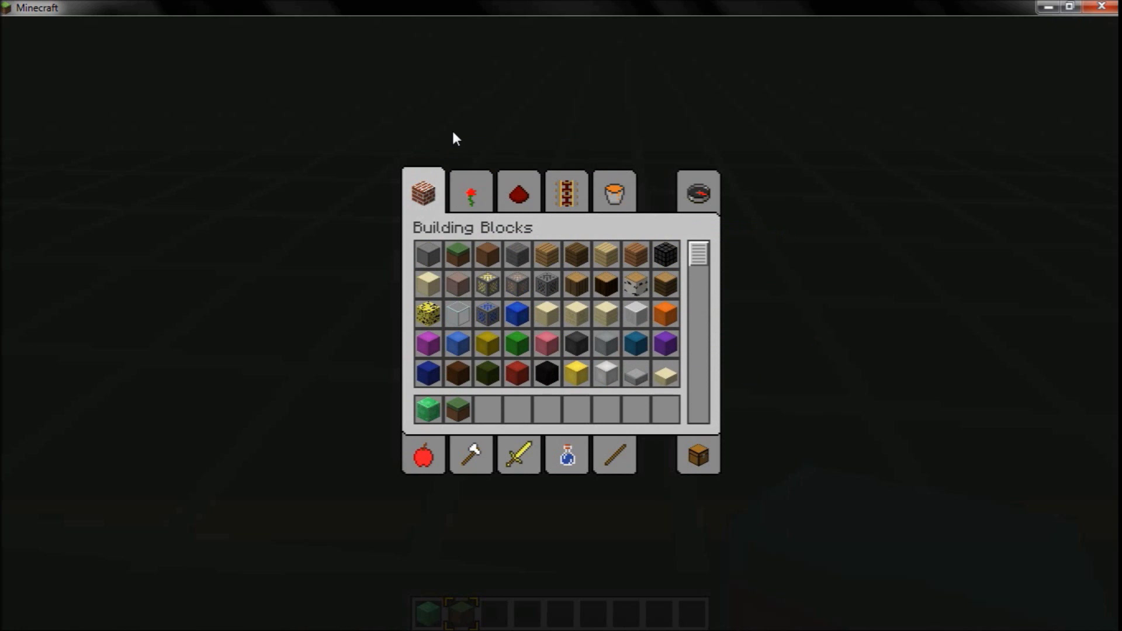
key(e)
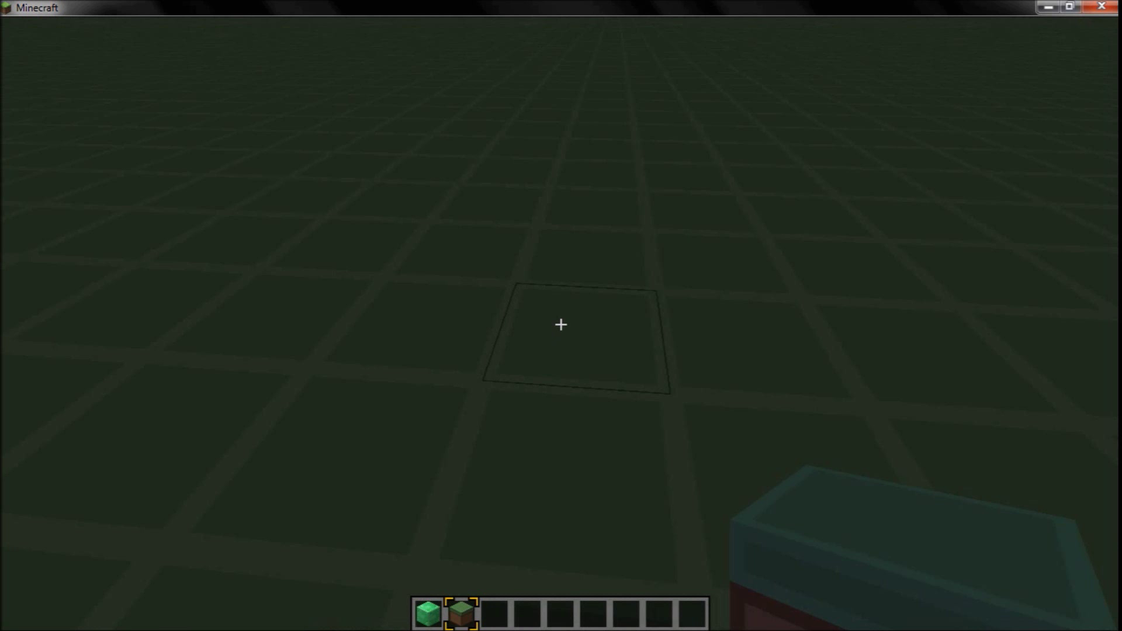
Open the Video Settings and read the explanations of the Render Distance, Performance and Graphics options, keeping Render Distance at Far.
key(Escape)
click(486, 323)
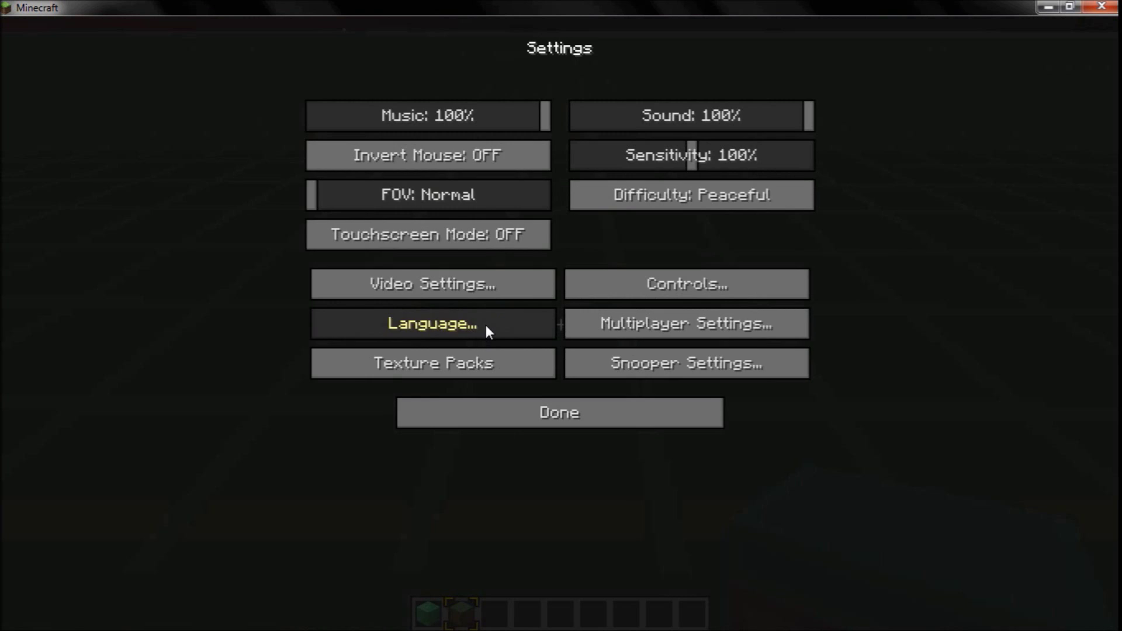
click(475, 283)
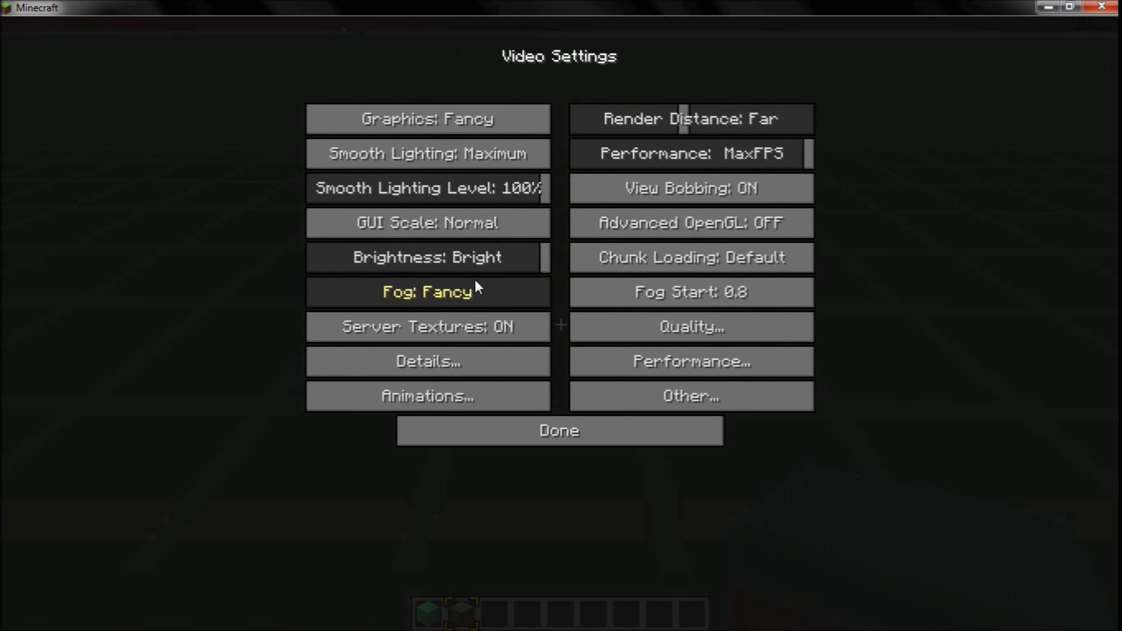
mouse_move(503, 104)
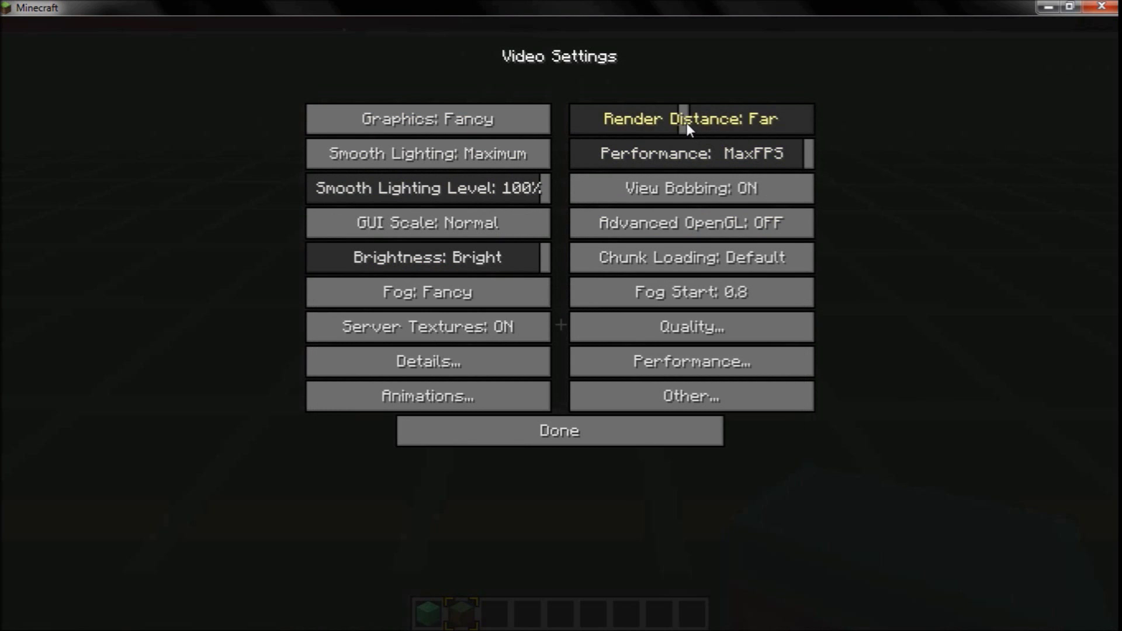
mouse_move(685, 122)
mouse_down()
mouse_move(558, 124)
mouse_move(692, 121)
mouse_up()
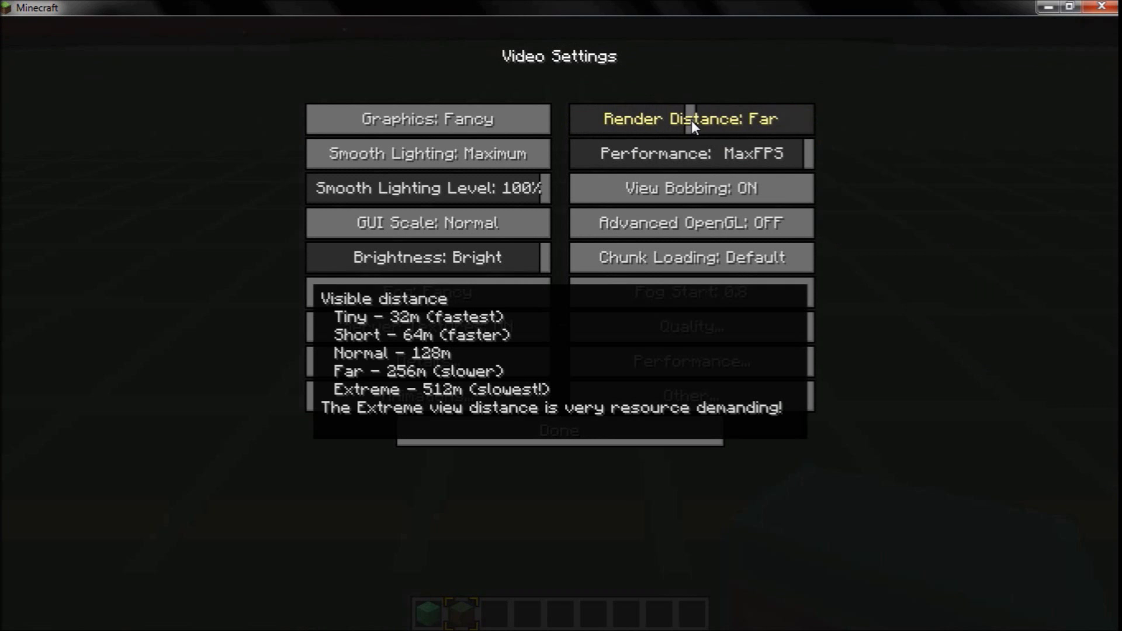
mouse_move(720, 153)
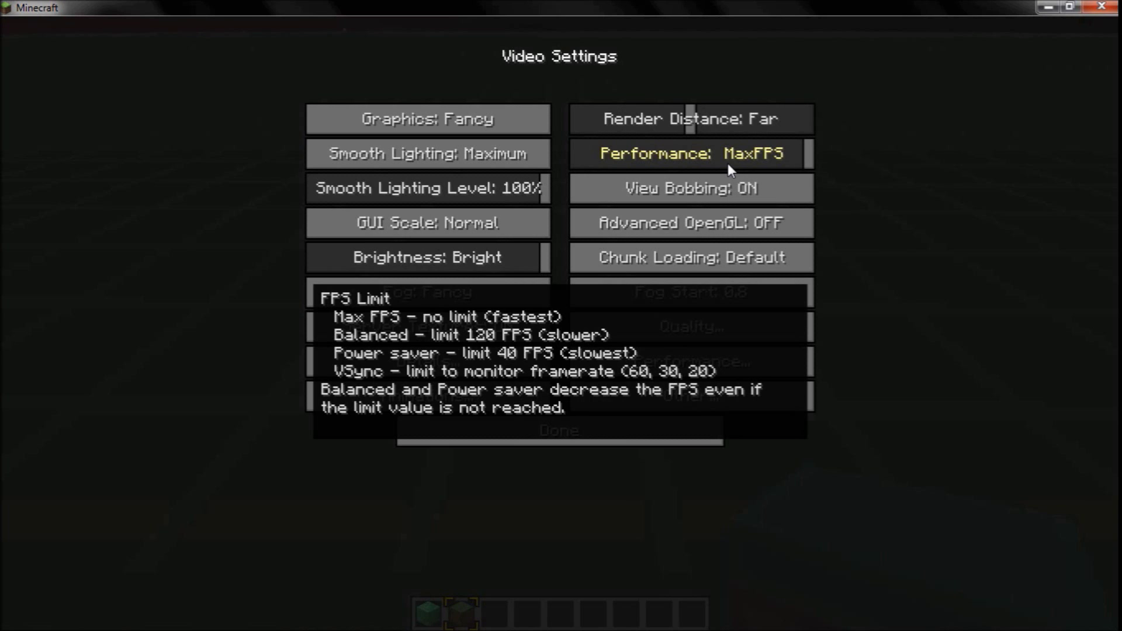
mouse_move(685, 121)
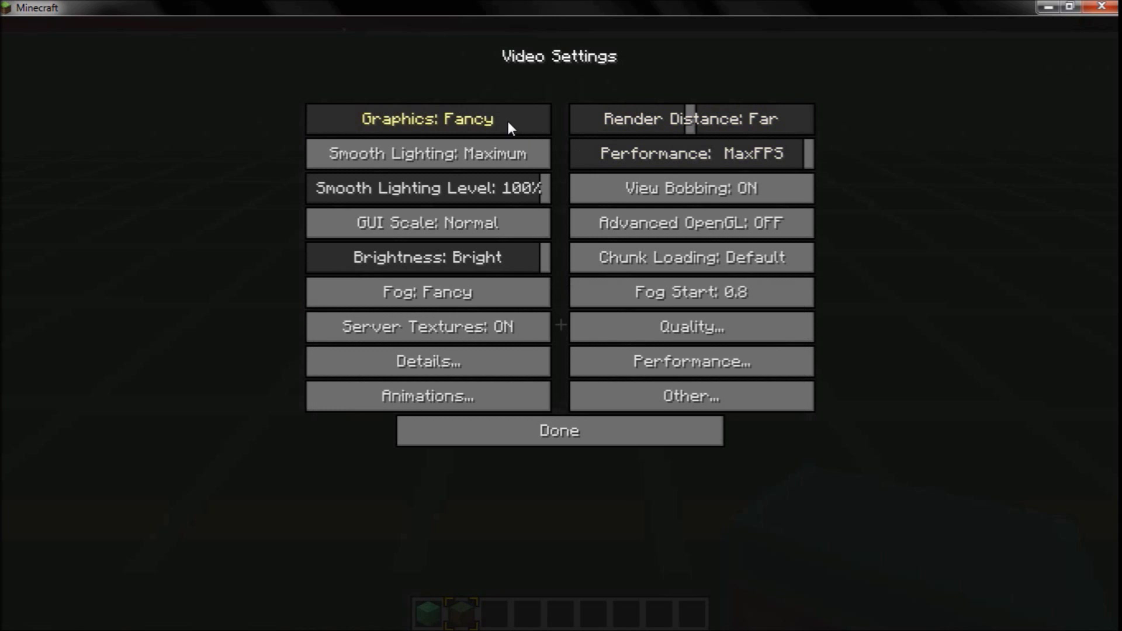
mouse_move(508, 123)
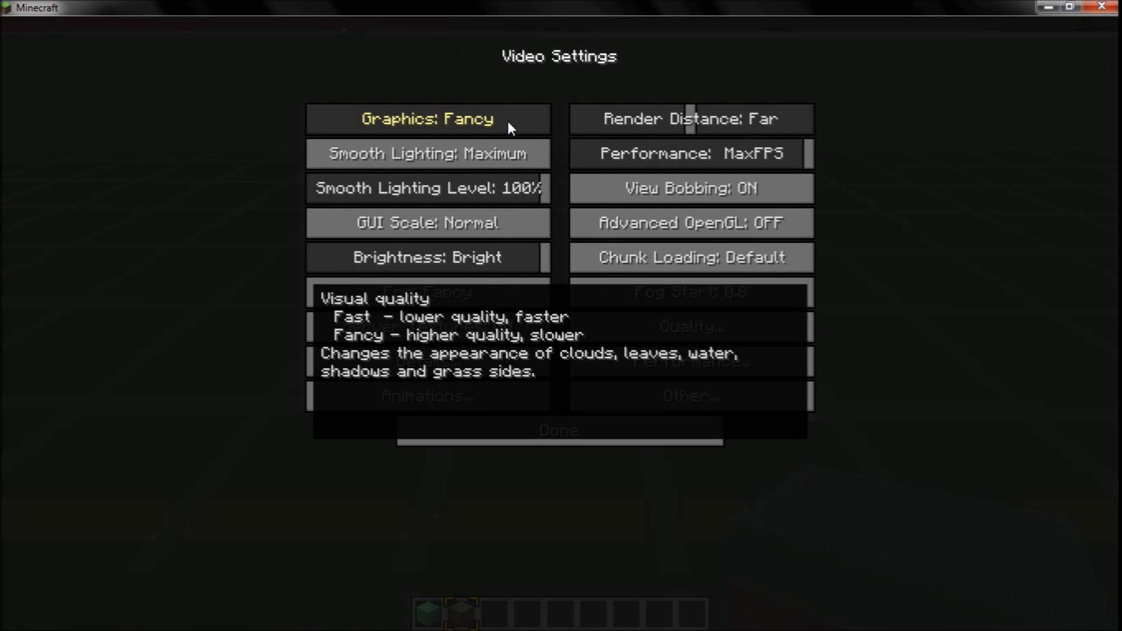
mouse_move(504, 153)
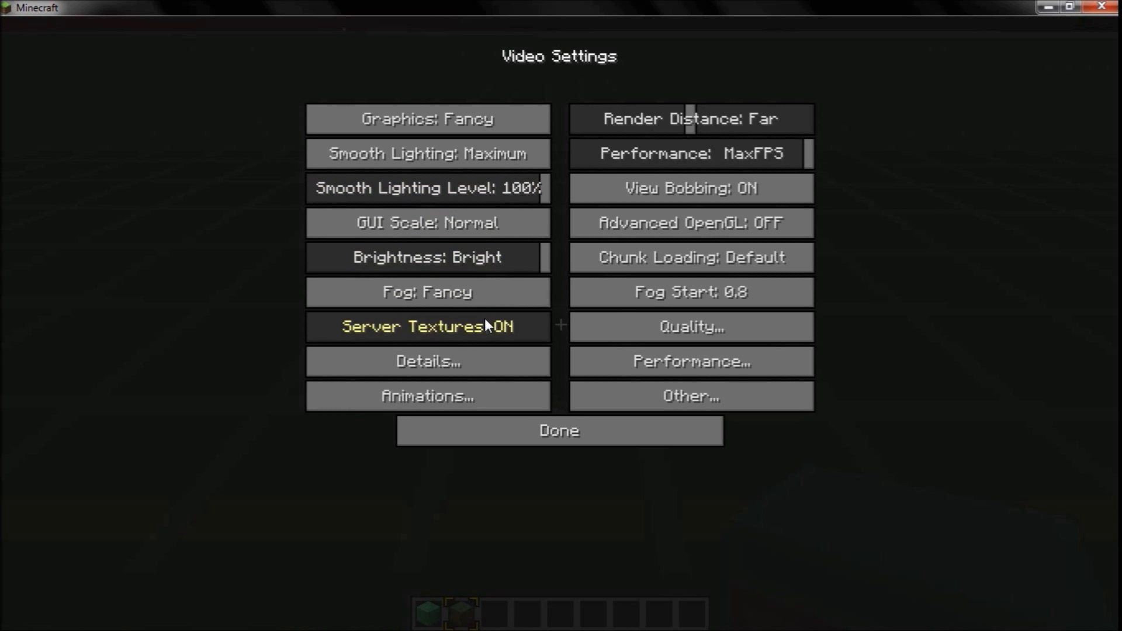
Review the Quality Settings and Detail Settings, leaving their options as they are.
click(653, 324)
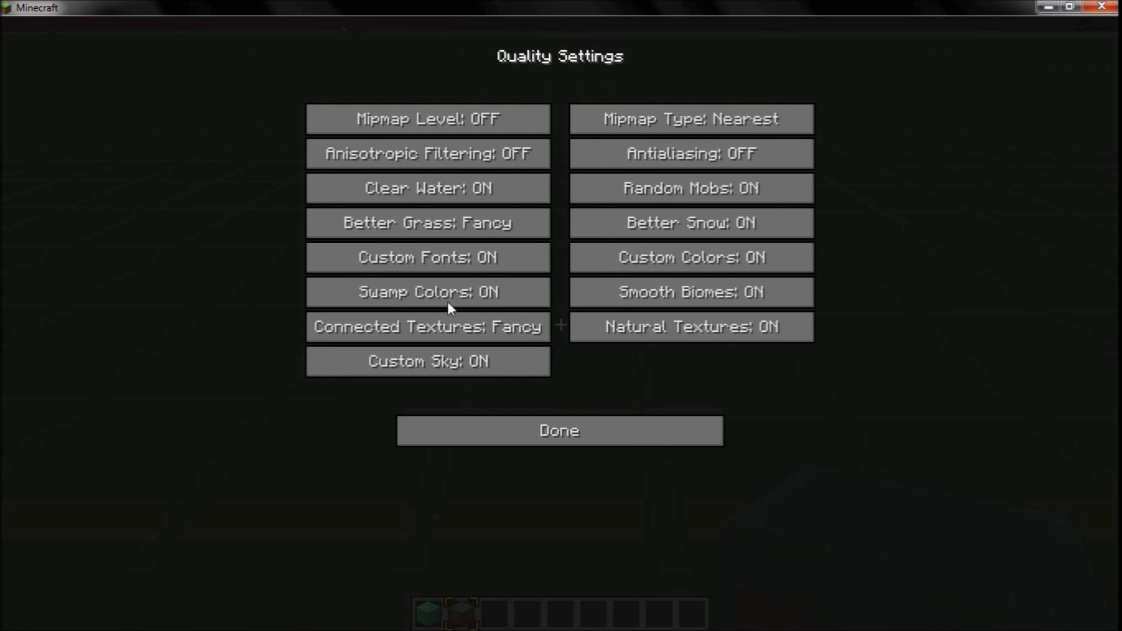
click(559, 423)
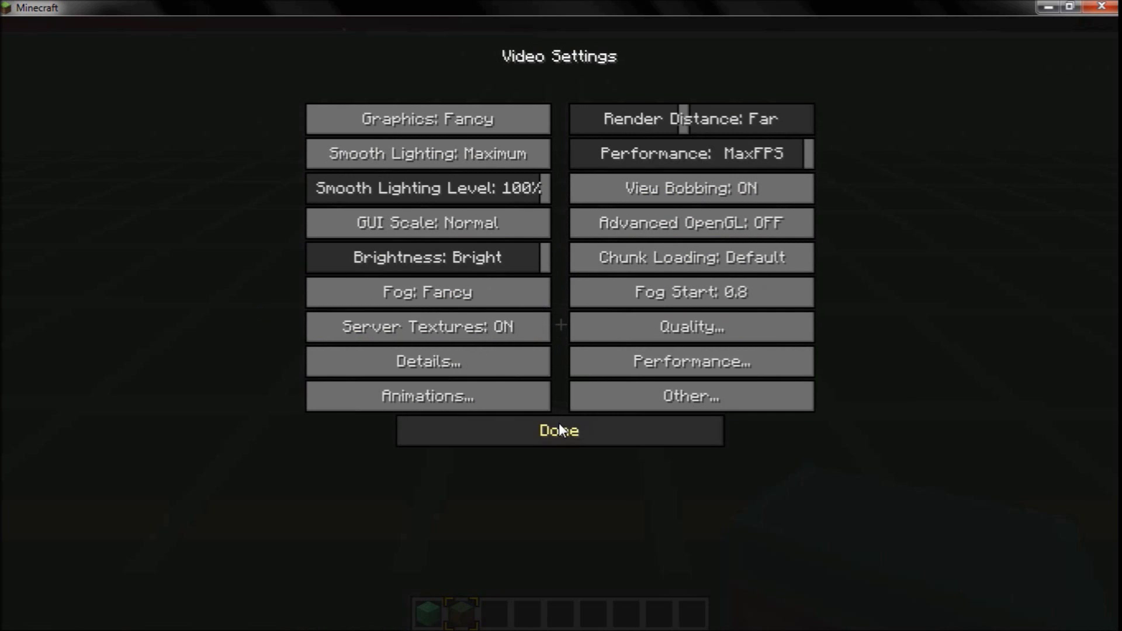
click(473, 364)
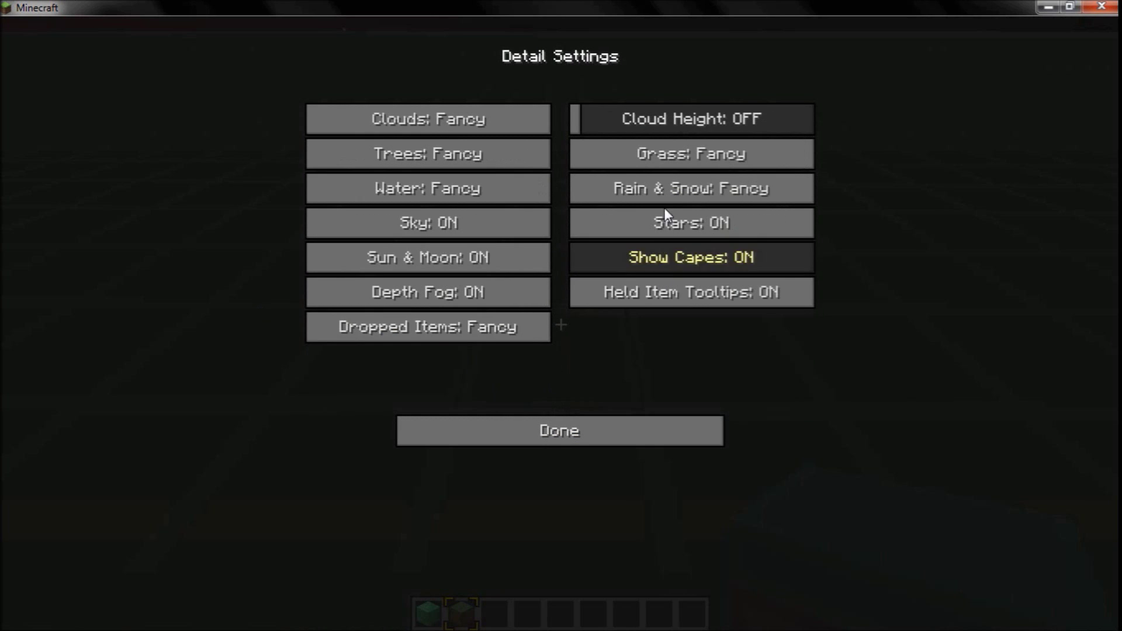
click(560, 433)
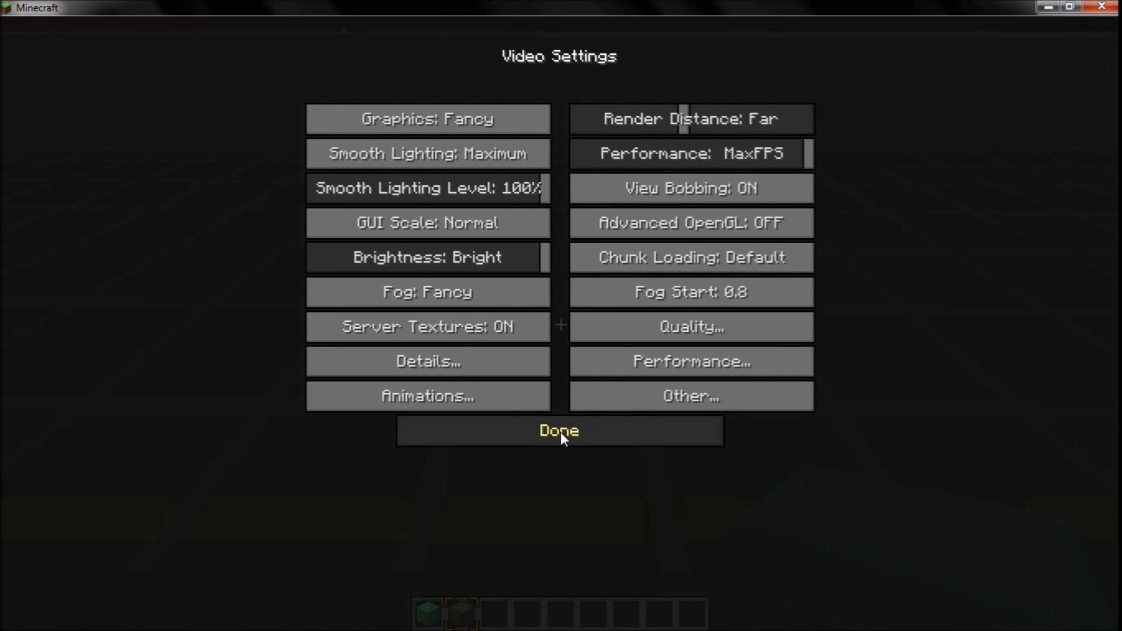
Review the Animation Settings and return to the Video Settings.
click(474, 363)
click(485, 419)
click(493, 405)
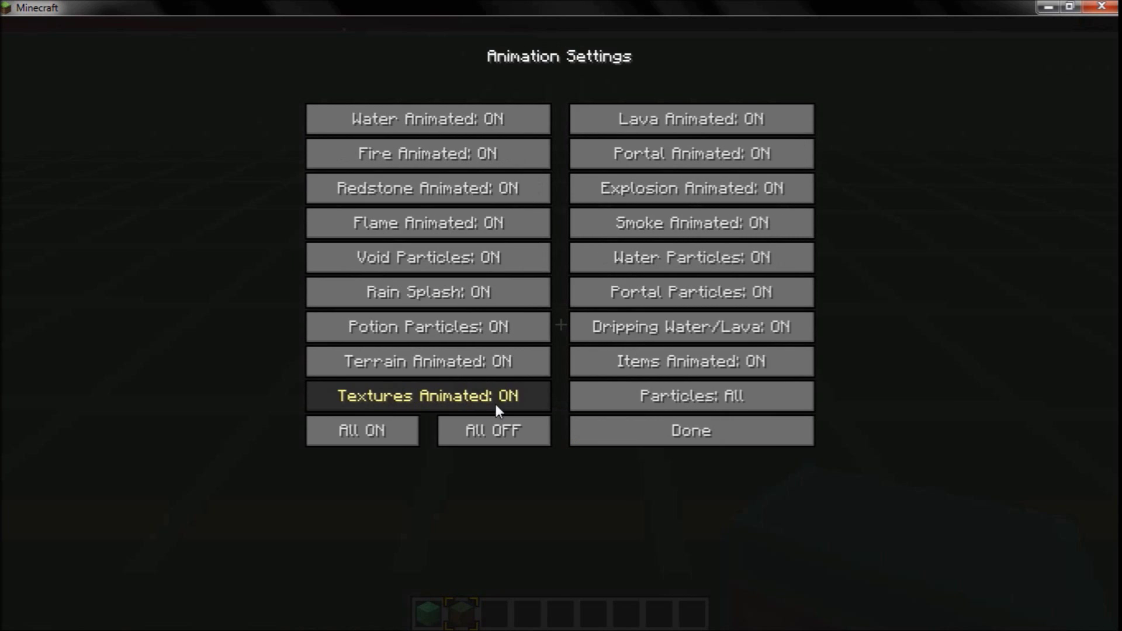
click(600, 428)
Review the Performance Settings and Other Settings, and leave the Video Settings.
click(629, 364)
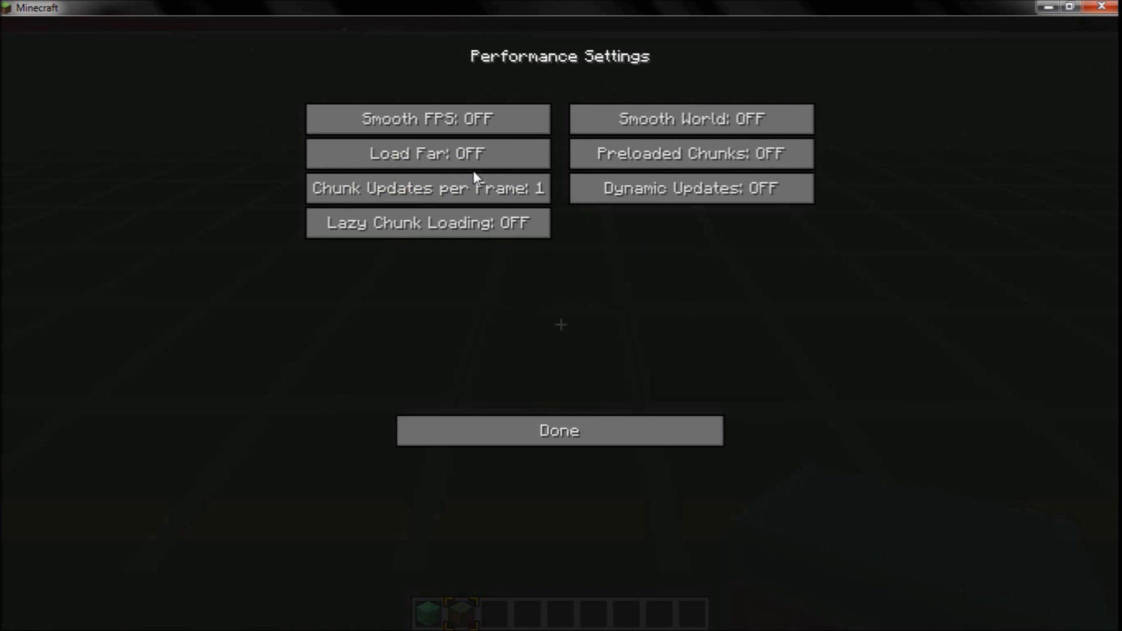
click(542, 431)
click(597, 406)
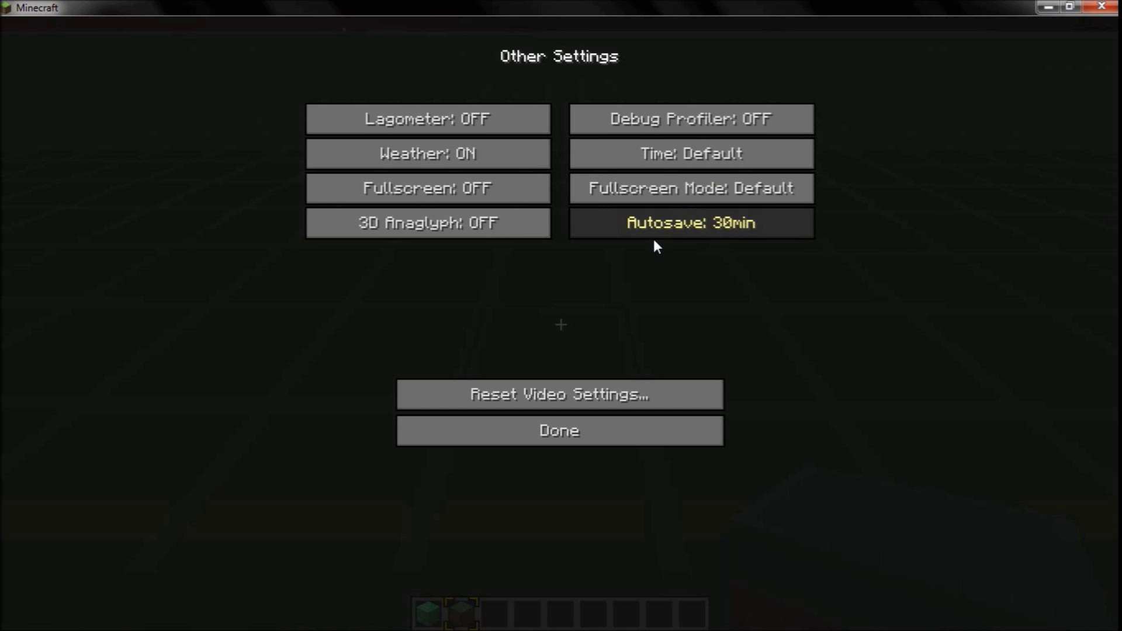
click(594, 432)
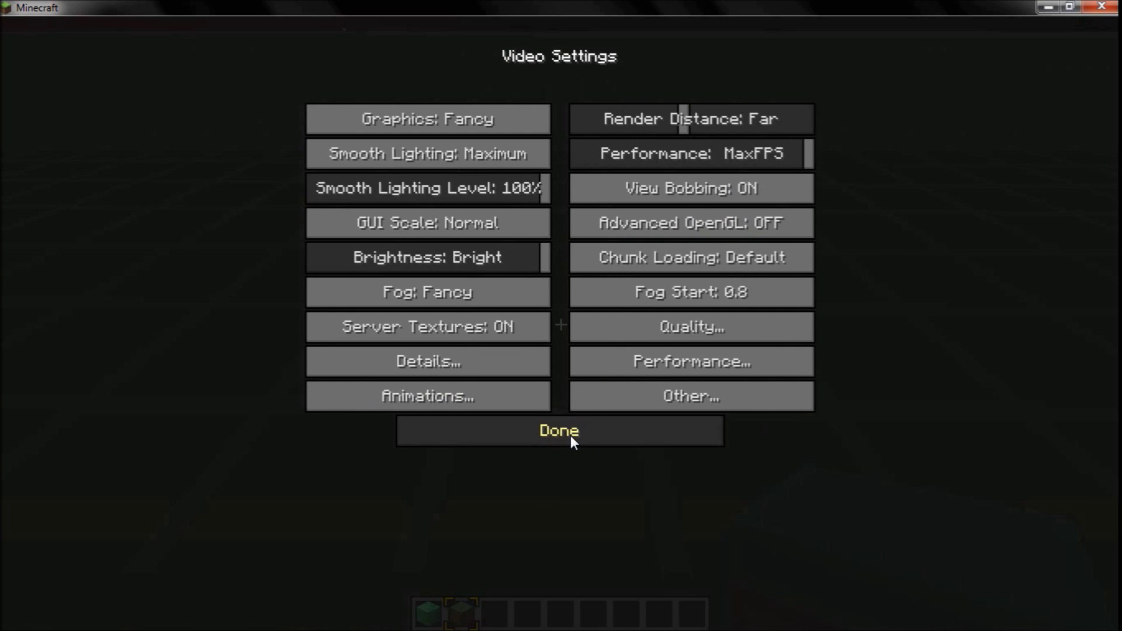
click(572, 442)
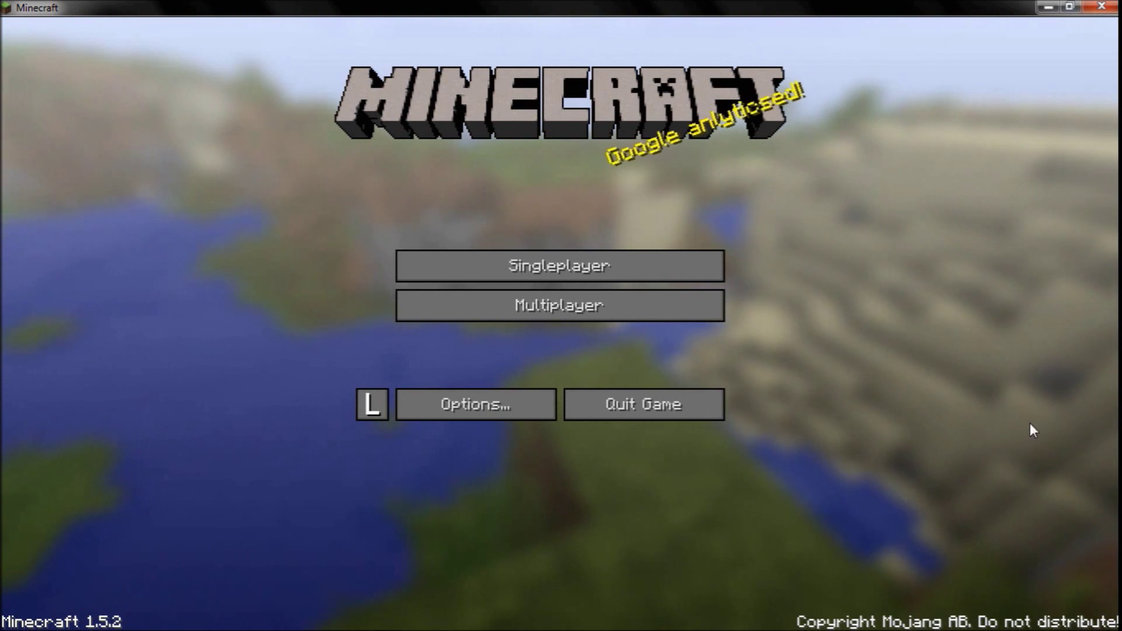
Minimize Minecraft and open Windows Task Manager.
click(1047, 7)
right_click(920, 626)
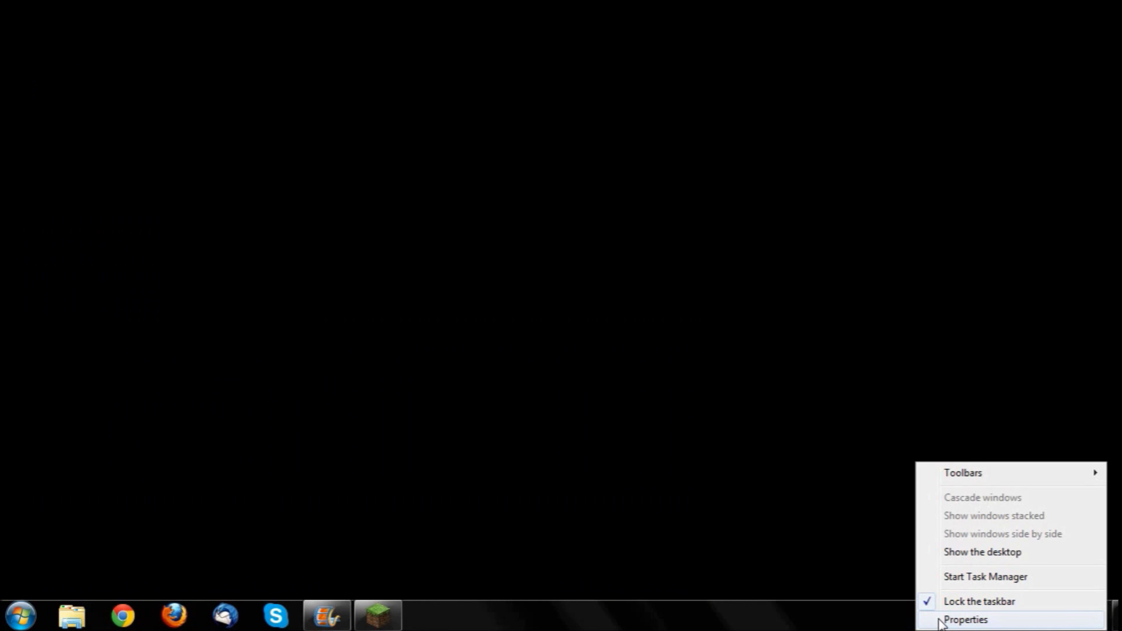
click(959, 577)
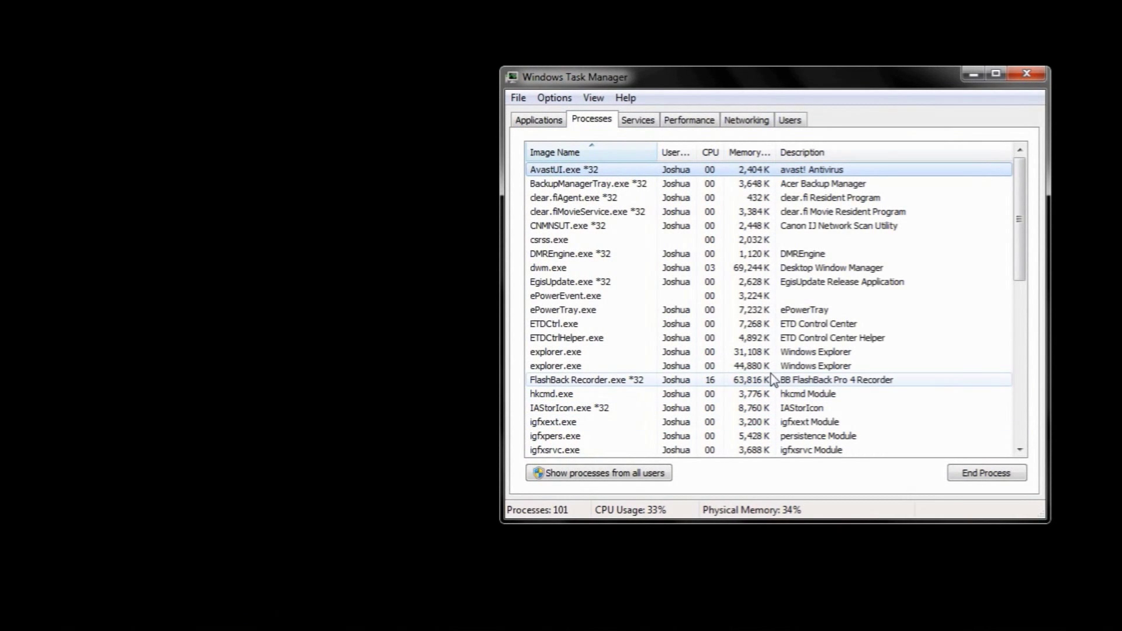
Look through the running processes for javaw.exe and check the system's CPU and memory usage.
scroll(757, 205, down, 6)
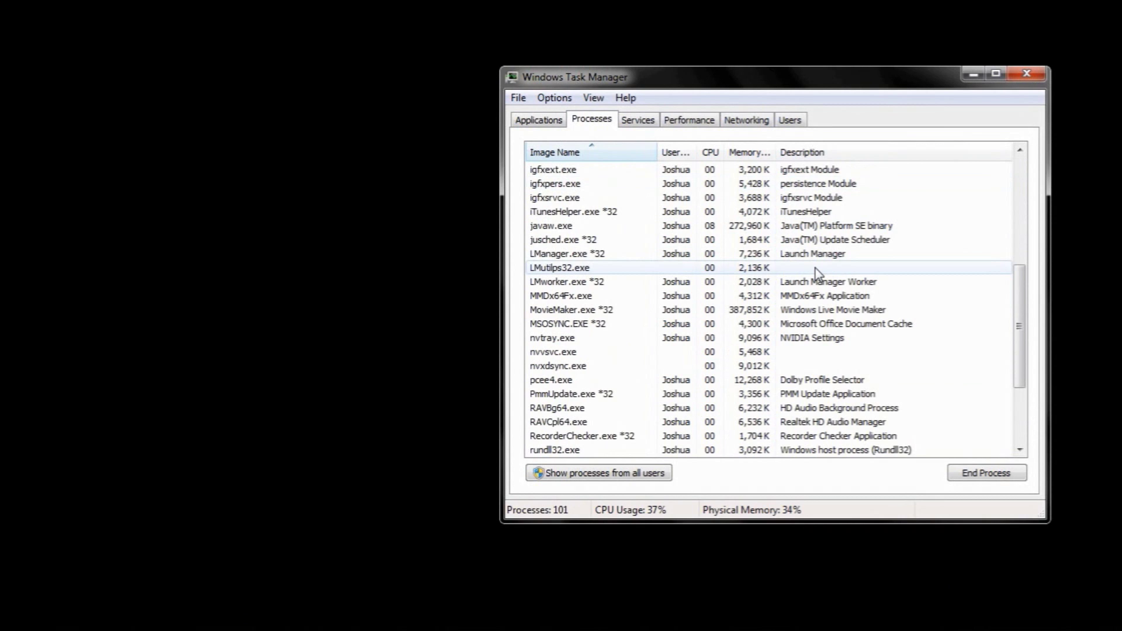
scroll(815, 268, up, 1)
scroll(815, 268, up, 1)
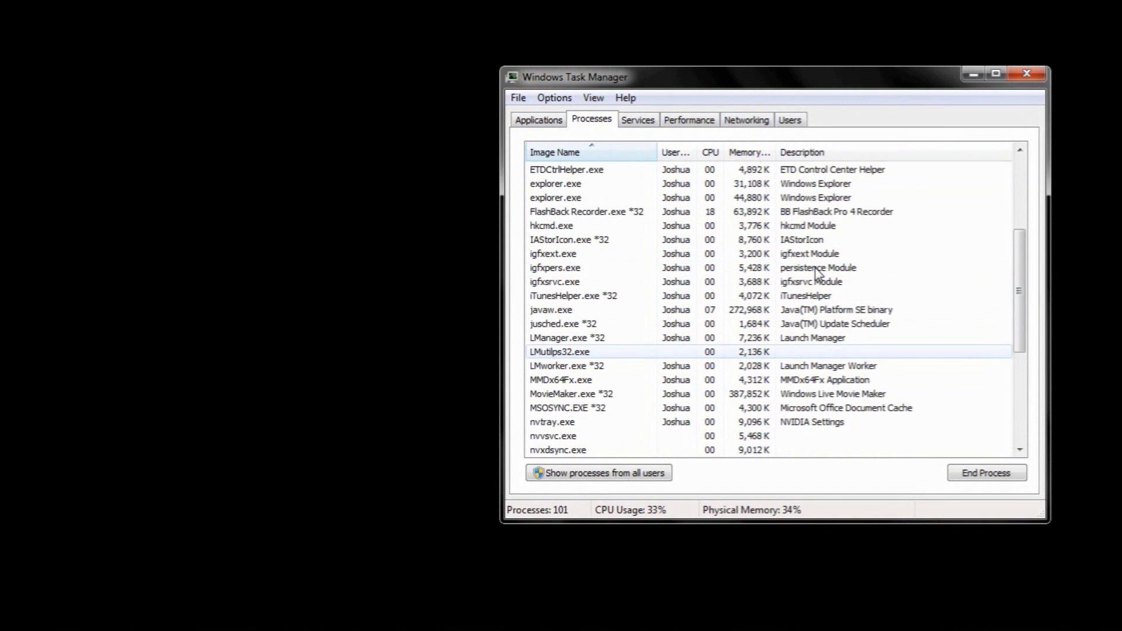
click(679, 120)
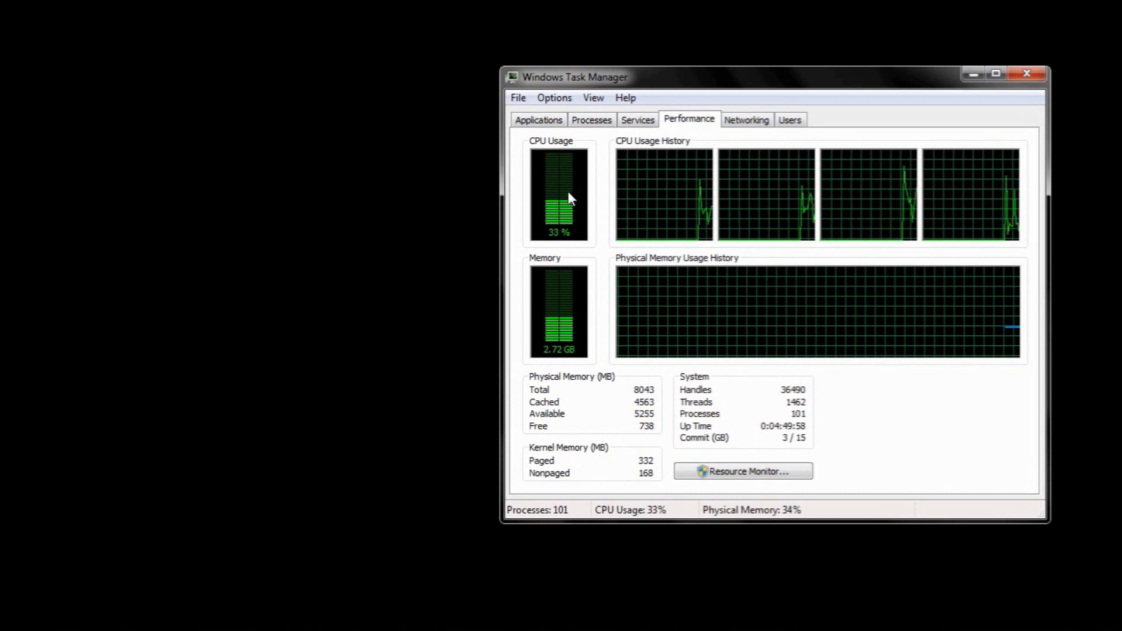
click(602, 119)
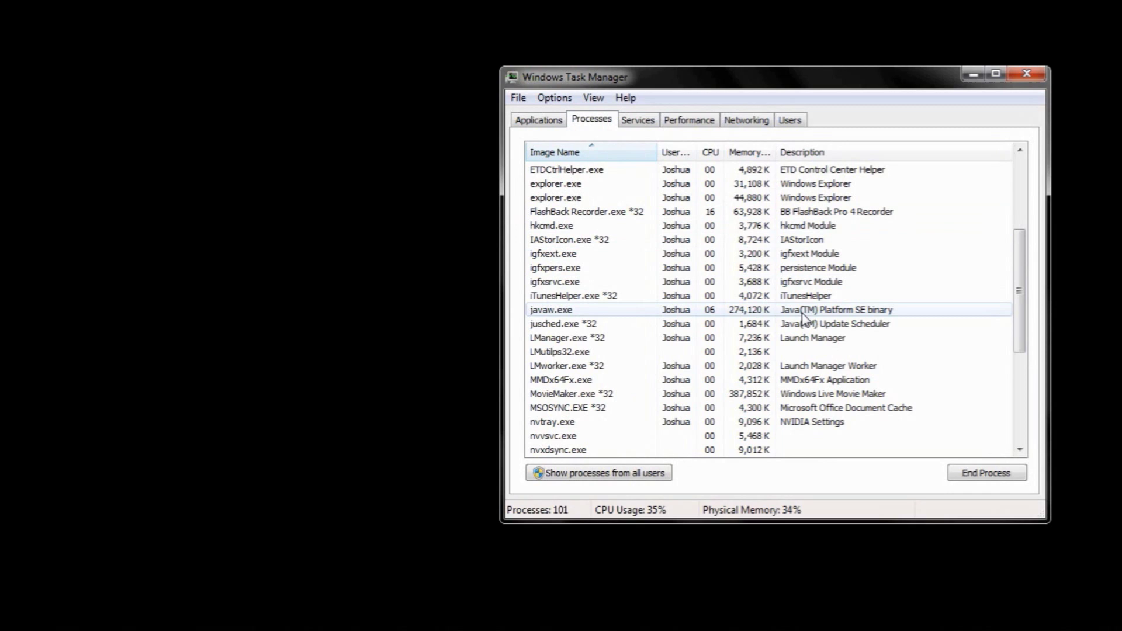
click(762, 314)
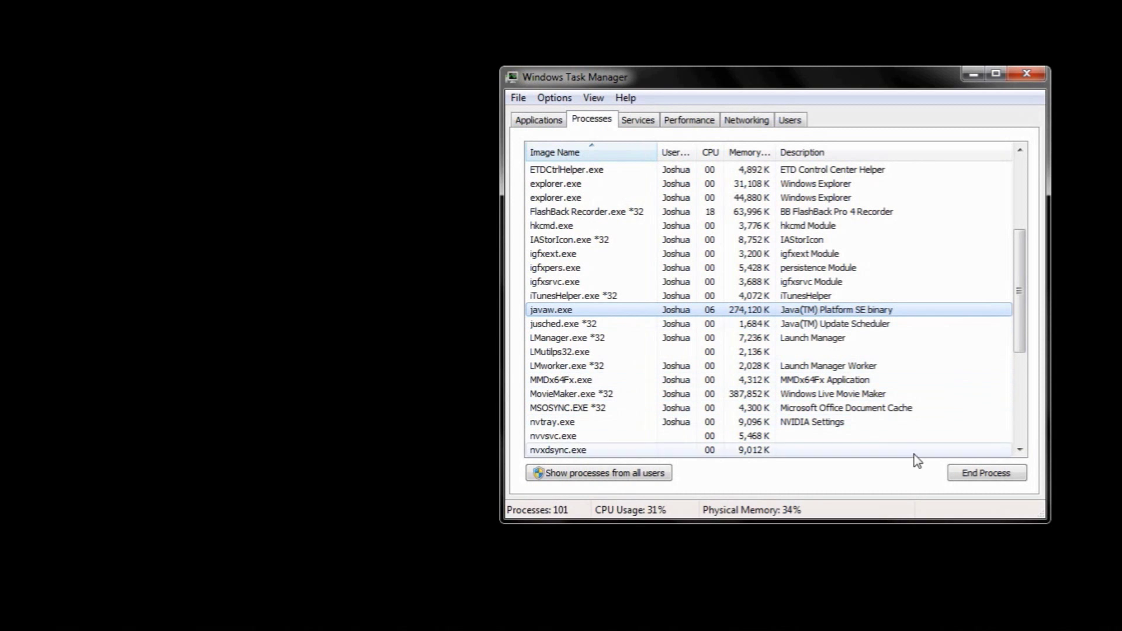
click(975, 475)
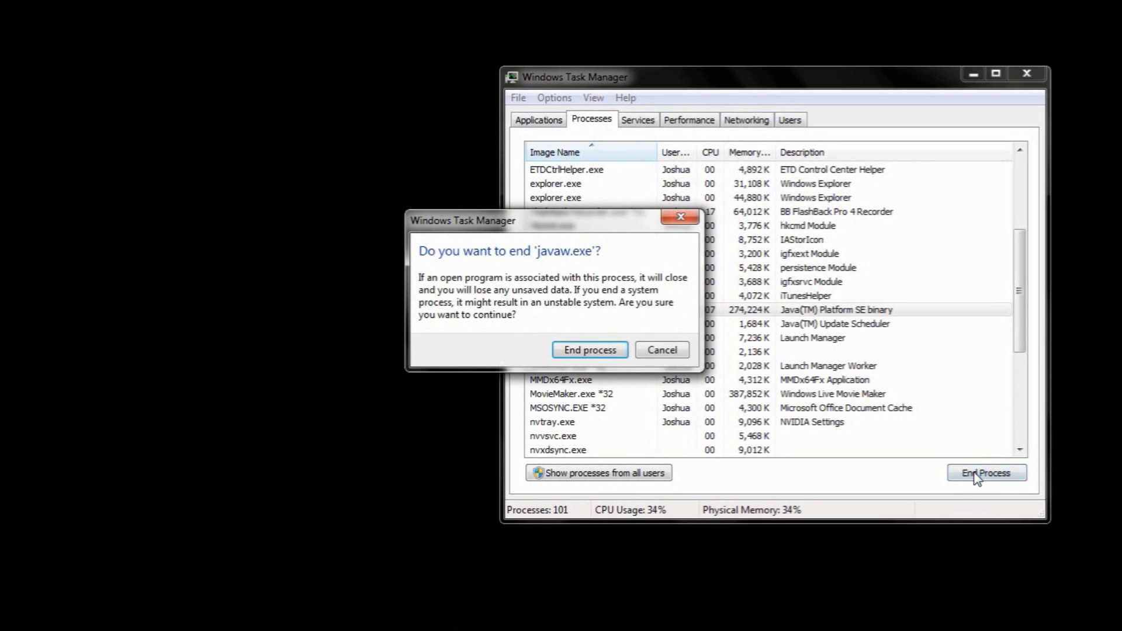
click(685, 357)
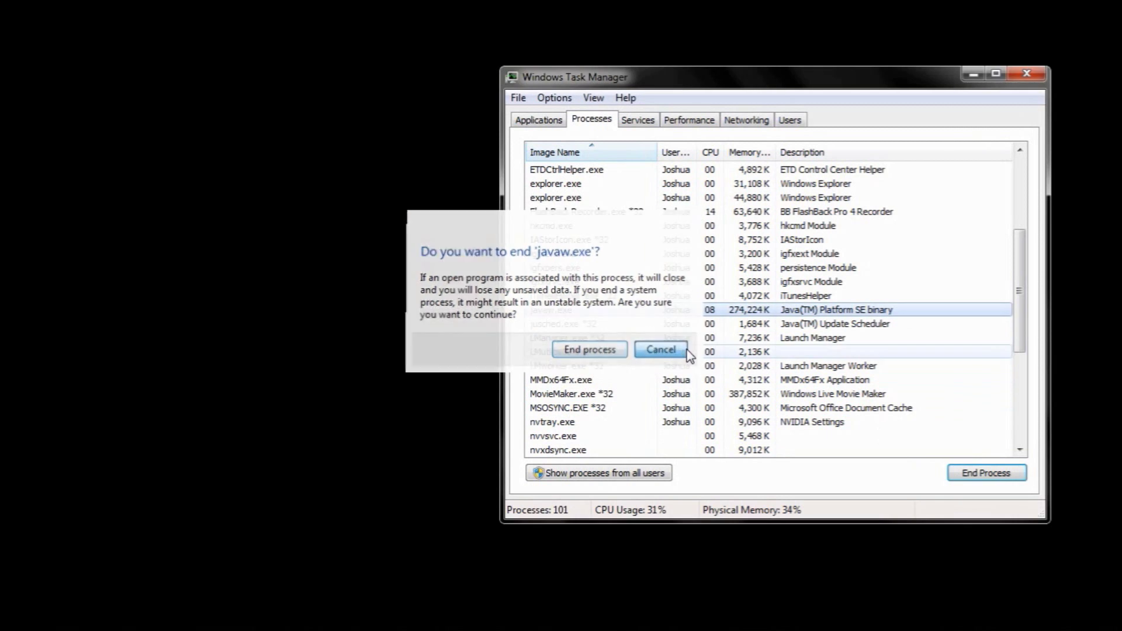
right_click(774, 315)
click(830, 485)
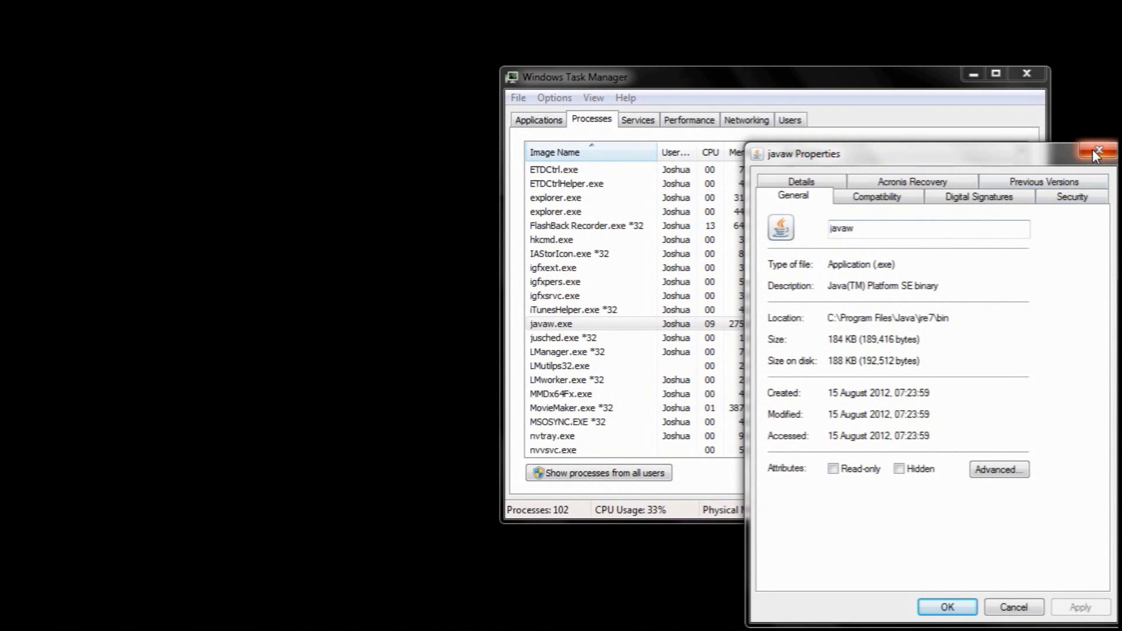
click(1095, 153)
Set the priority of the javaw.exe process to High and confirm the change.
right_click(717, 324)
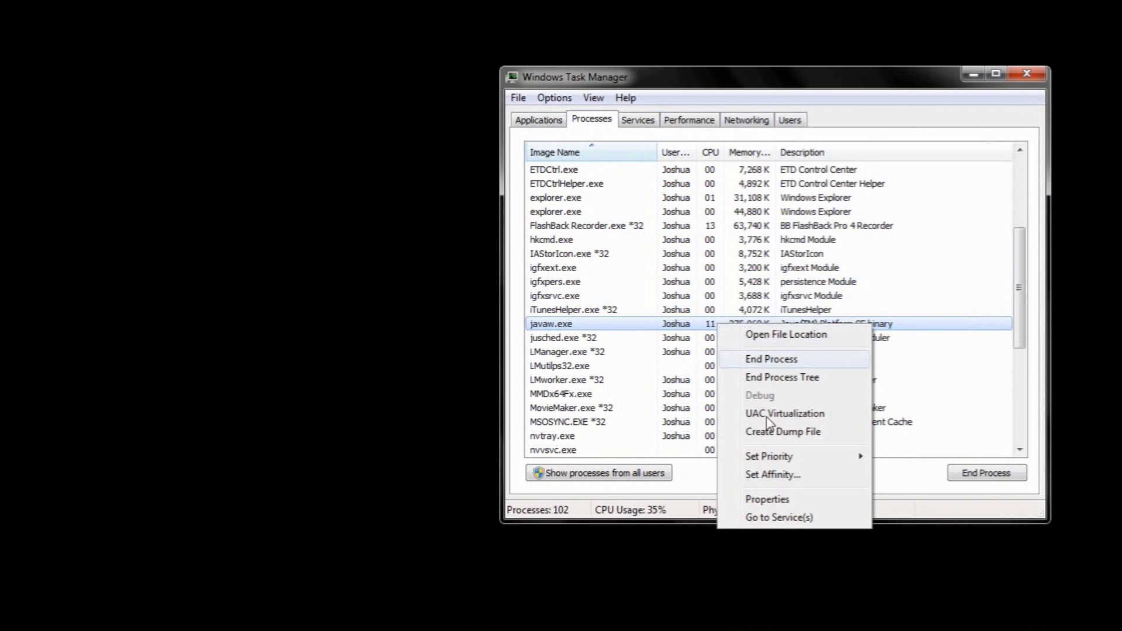
mouse_move(770, 457)
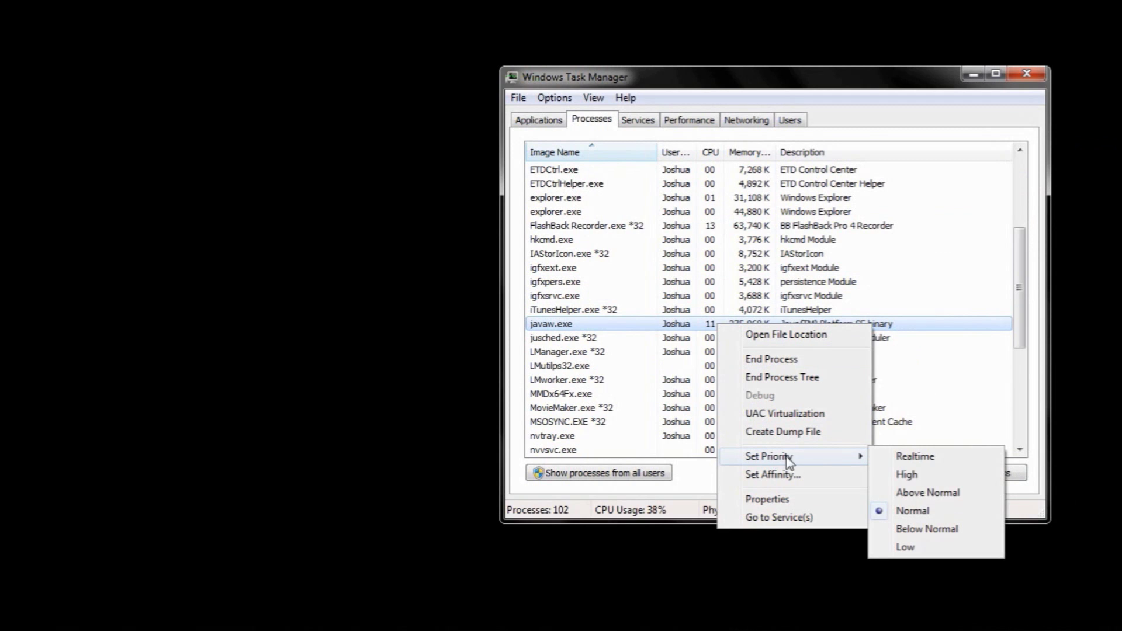
click(924, 480)
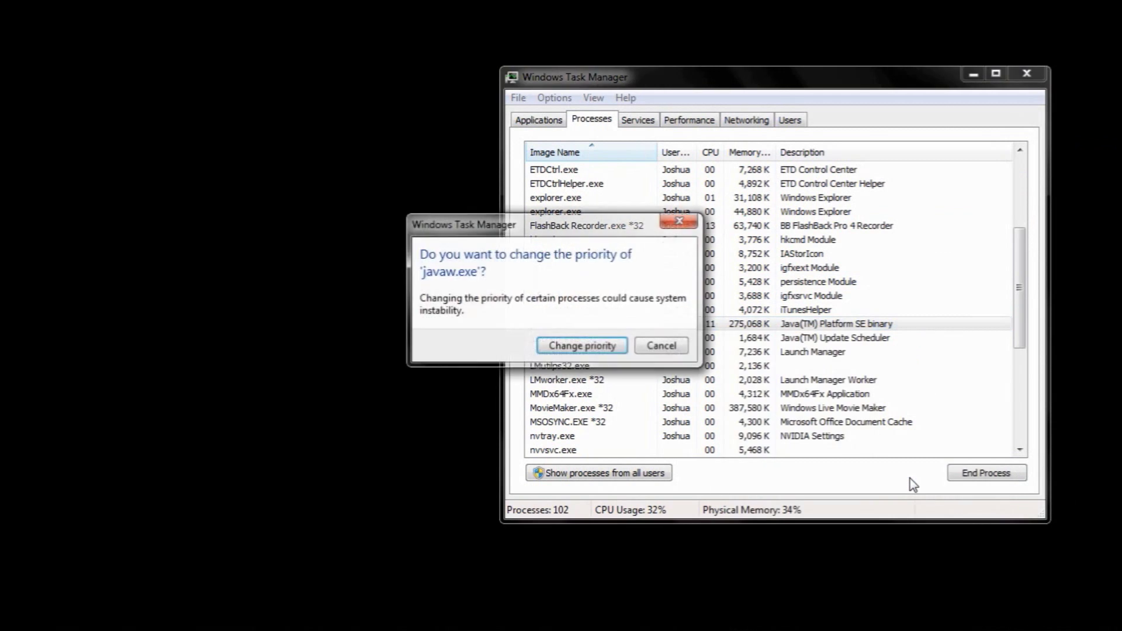
click(587, 347)
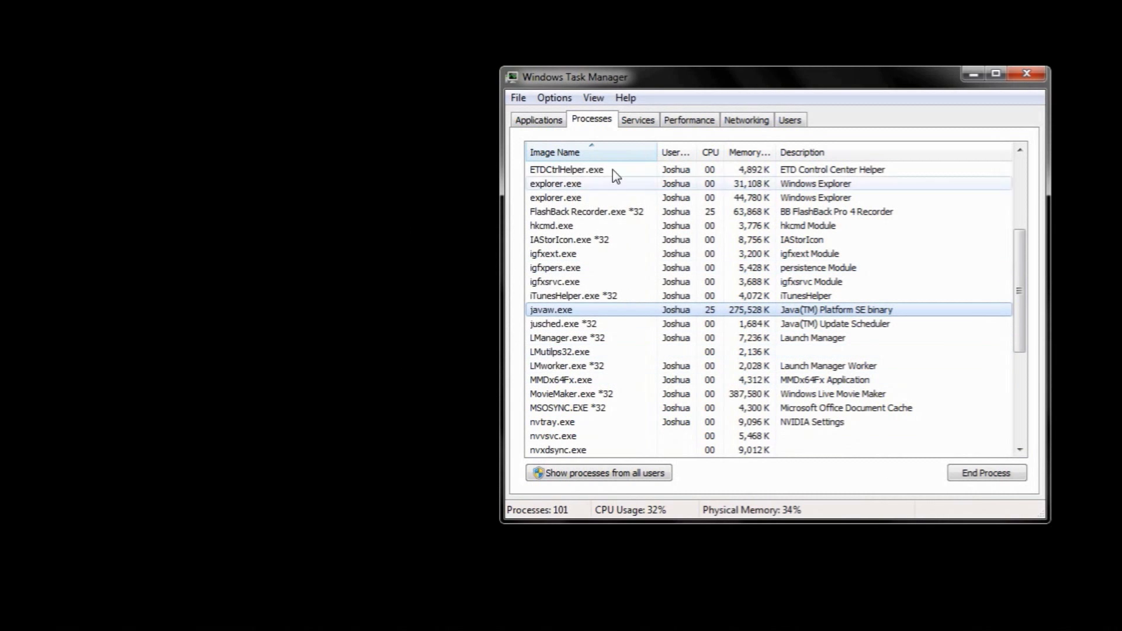
Check the system's performance graphs, then return to the process list and look over javaw.exe and the background programs.
click(675, 124)
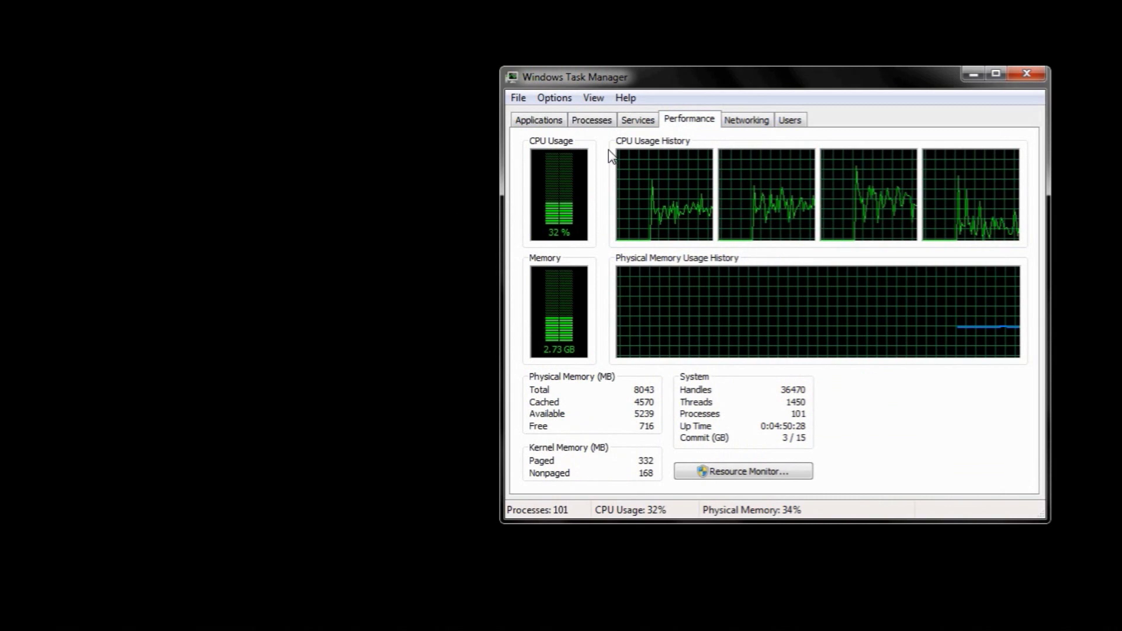
click(538, 120)
click(611, 124)
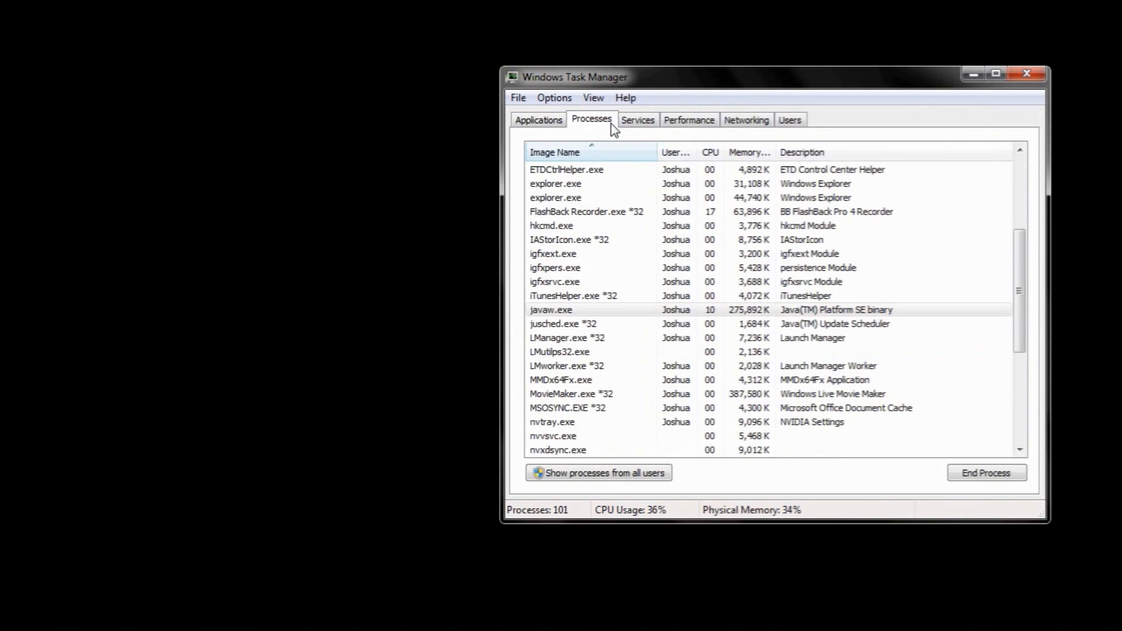
click(800, 311)
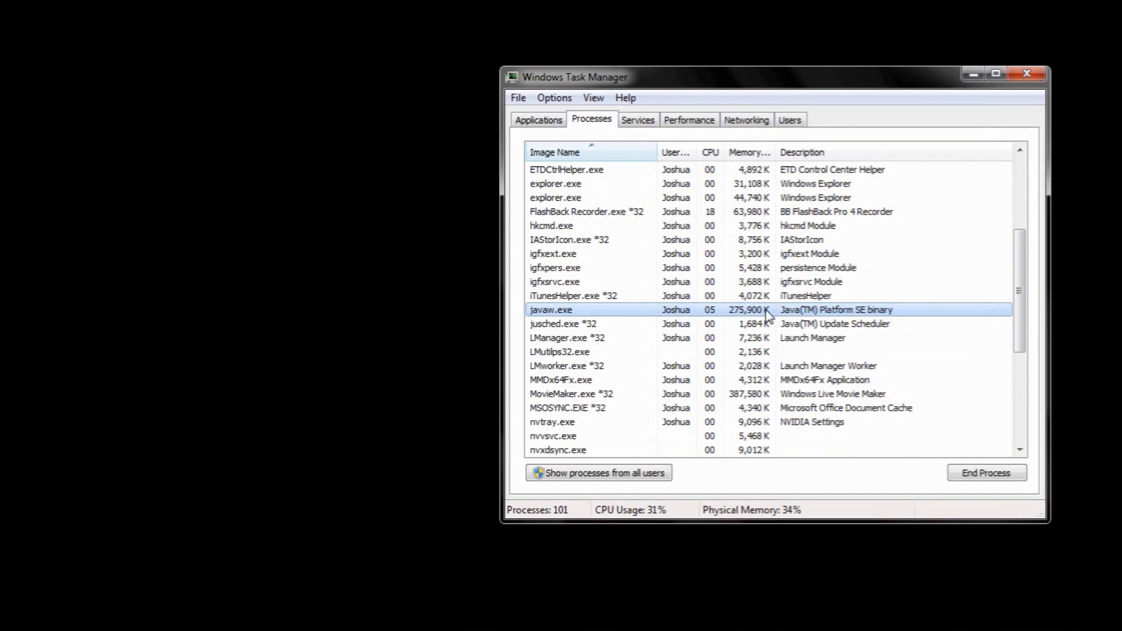
scroll(1018, 222, up, 4)
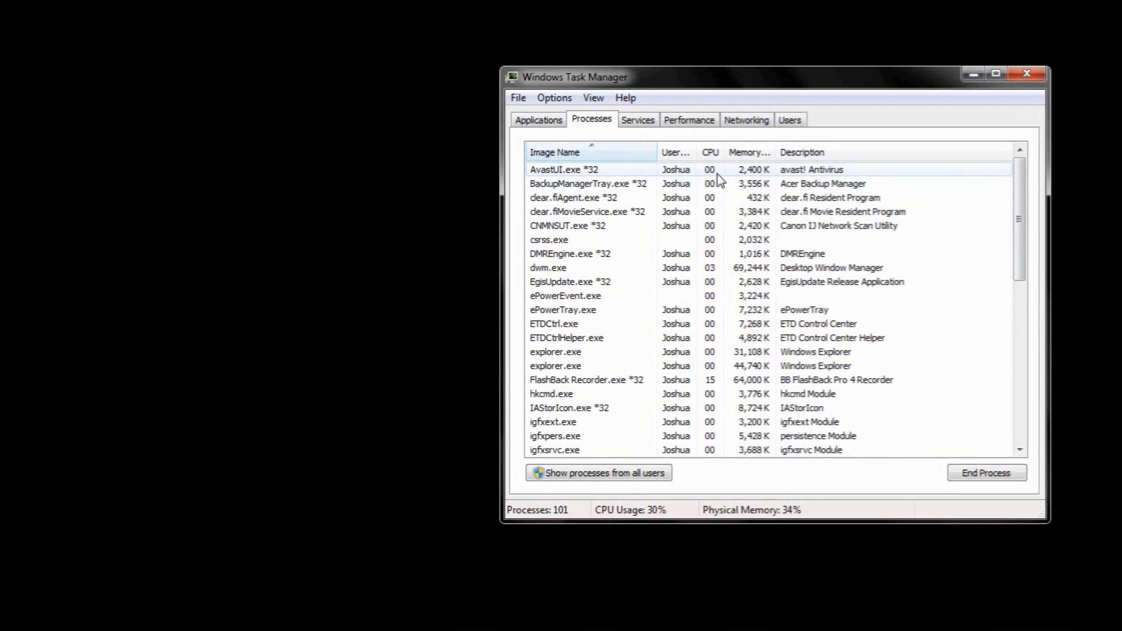
click(717, 174)
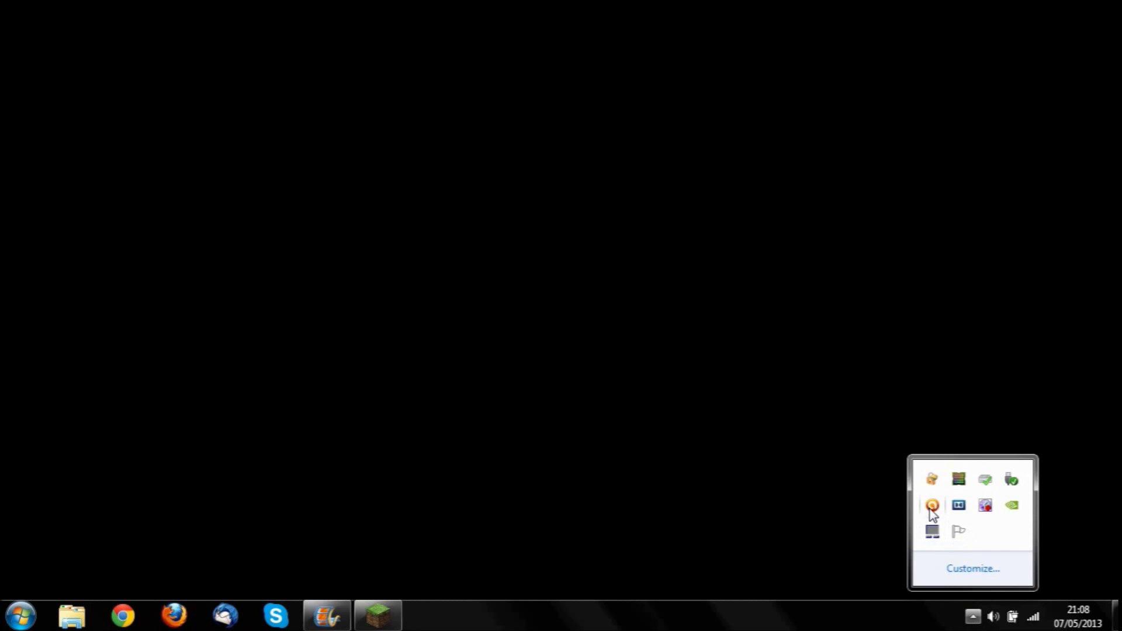
Show the options of the avast! antivirus running in the background.
right_click(932, 506)
mouse_move(1006, 398)
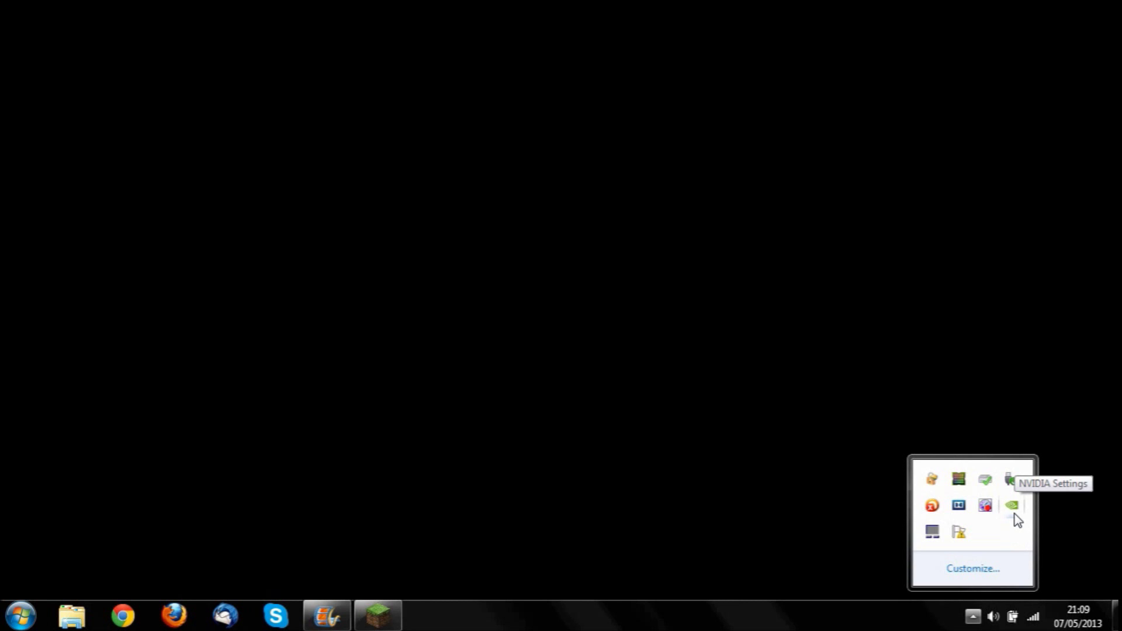
In NVIDIA Control Panel, set Minecraft's preferred graphics processor to High-performance NVIDIA processor.
double_click(1012, 506)
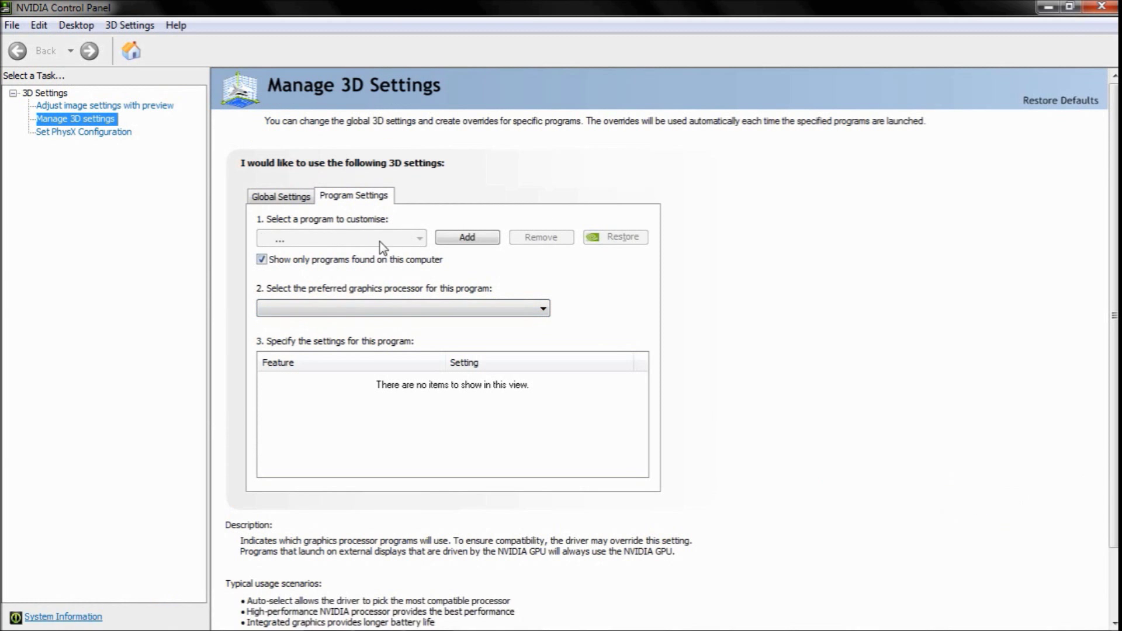
click(380, 240)
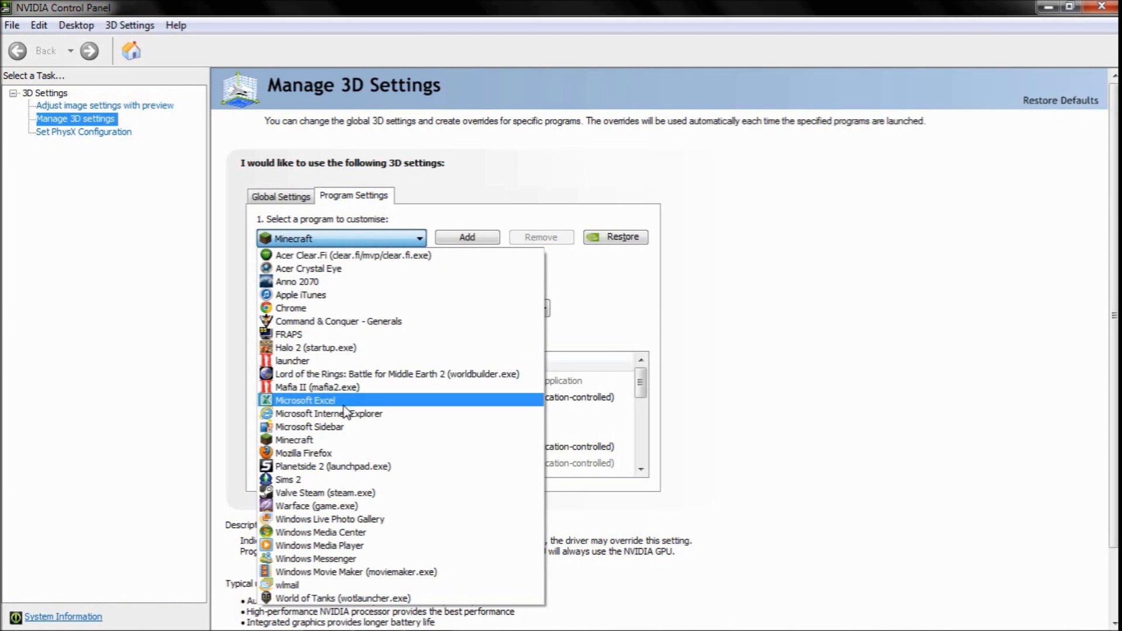
click(331, 441)
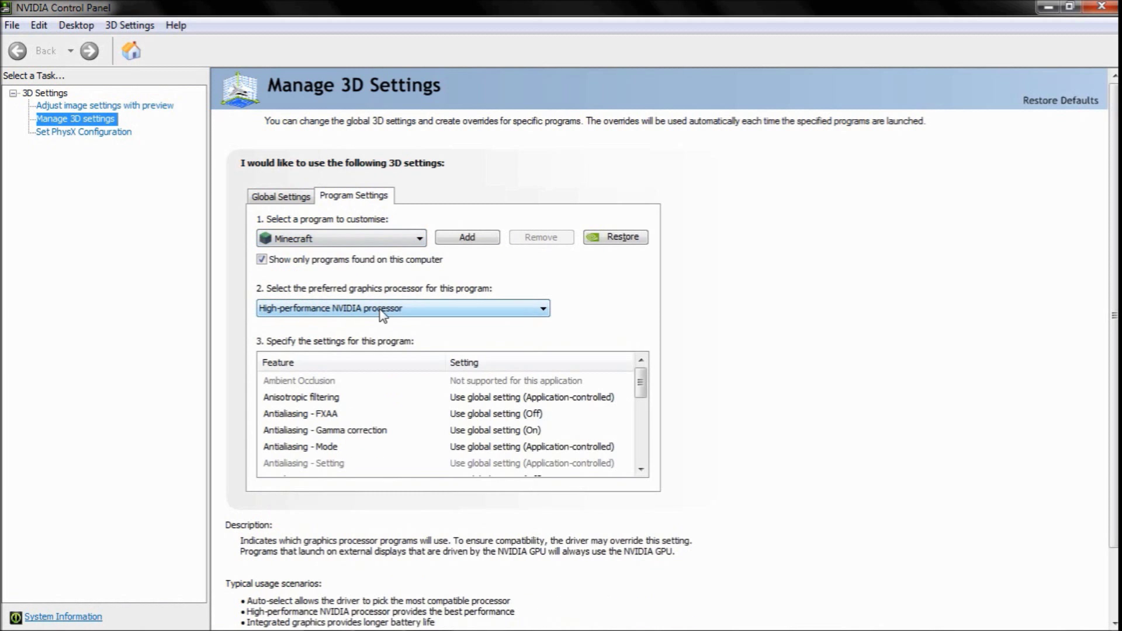
click(354, 313)
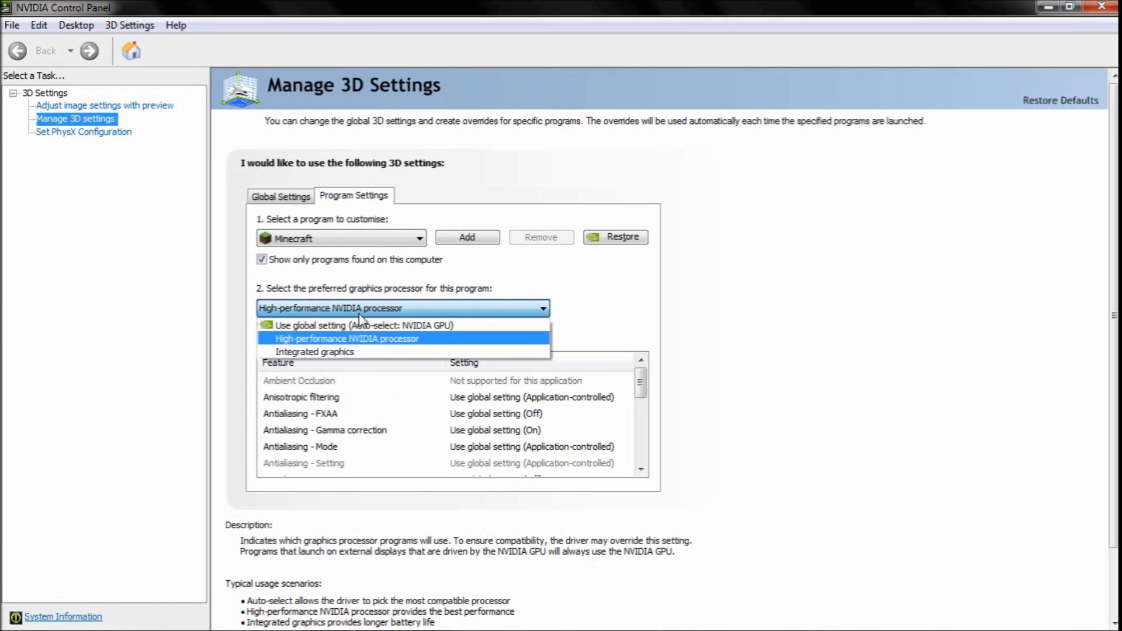
click(401, 344)
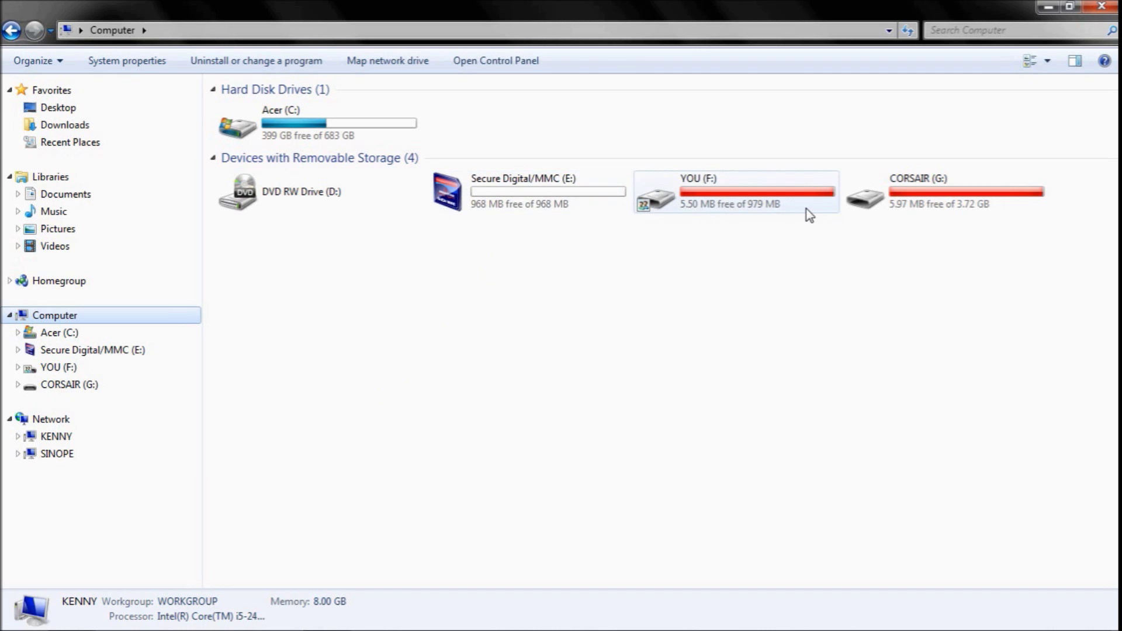
Inspect the contents of the CORSAIR (G:) and YOU (F:) drives in Windows Explorer and return to the drive overview.
double_click(864, 197)
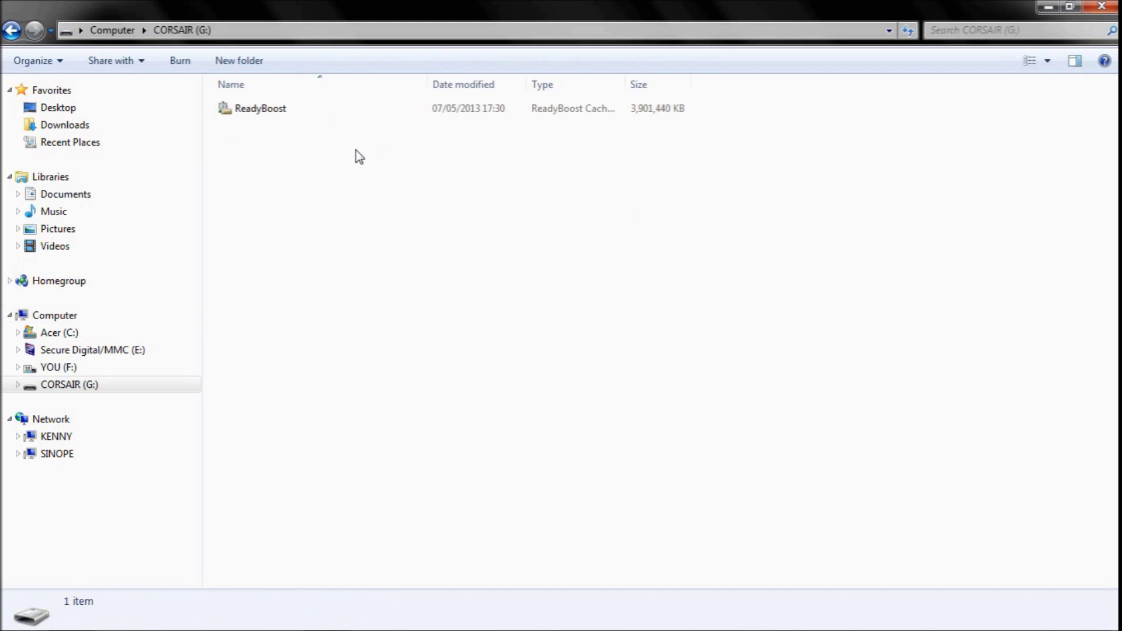
click(11, 30)
double_click(724, 193)
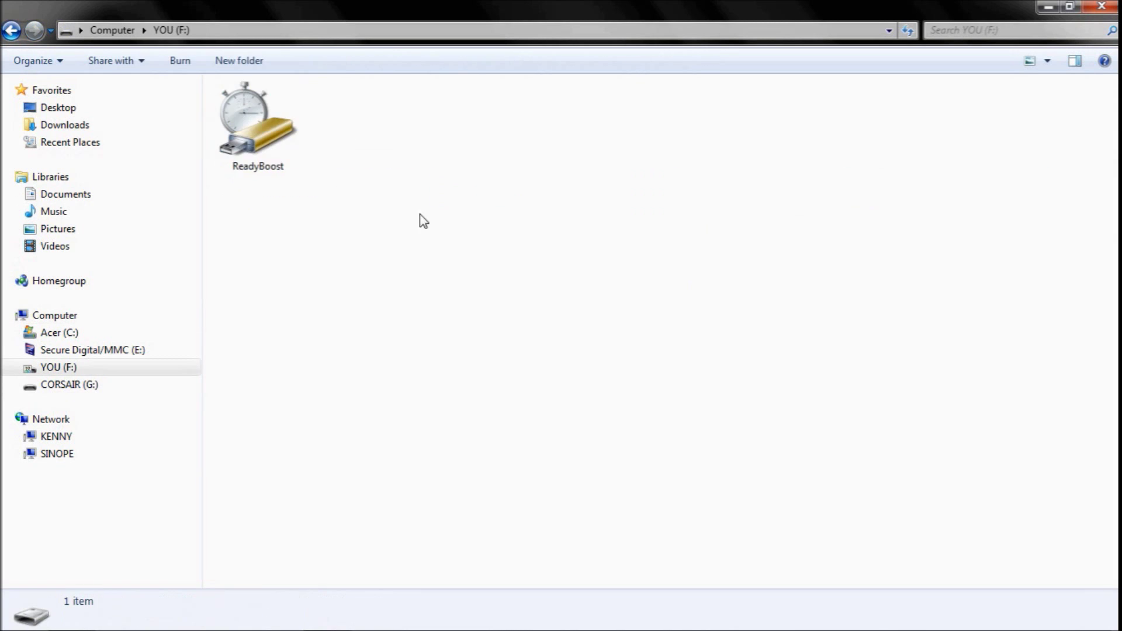
click(5, 27)
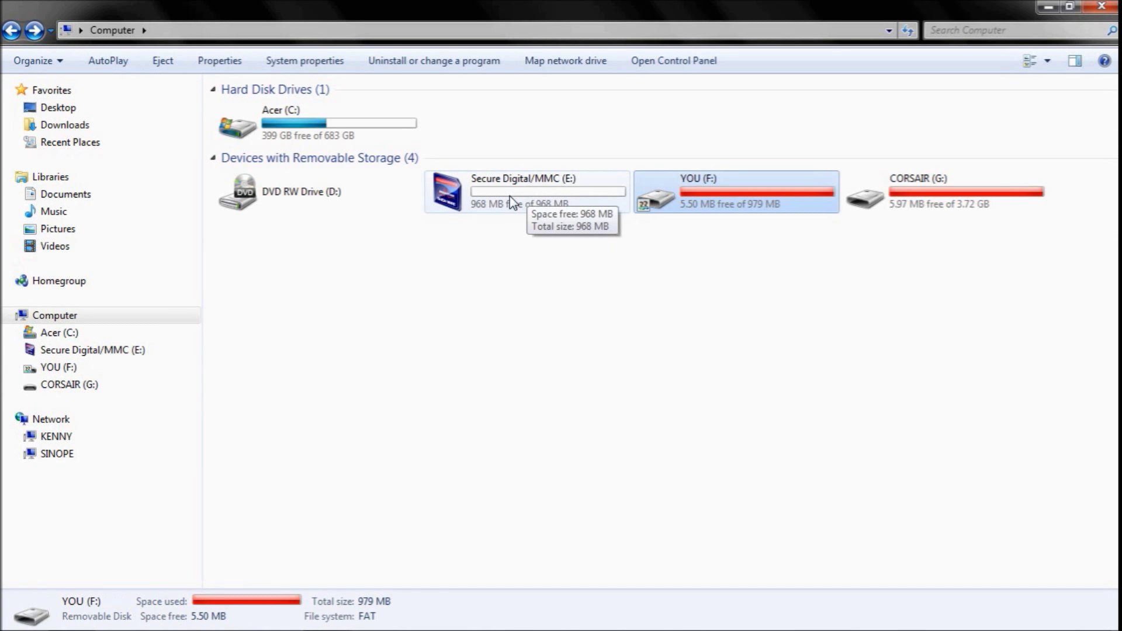
Dedicate the Secure Digital/MMC (E:) drive to ReadyBoost, apply the change and close its properties.
click(493, 199)
right_click(490, 186)
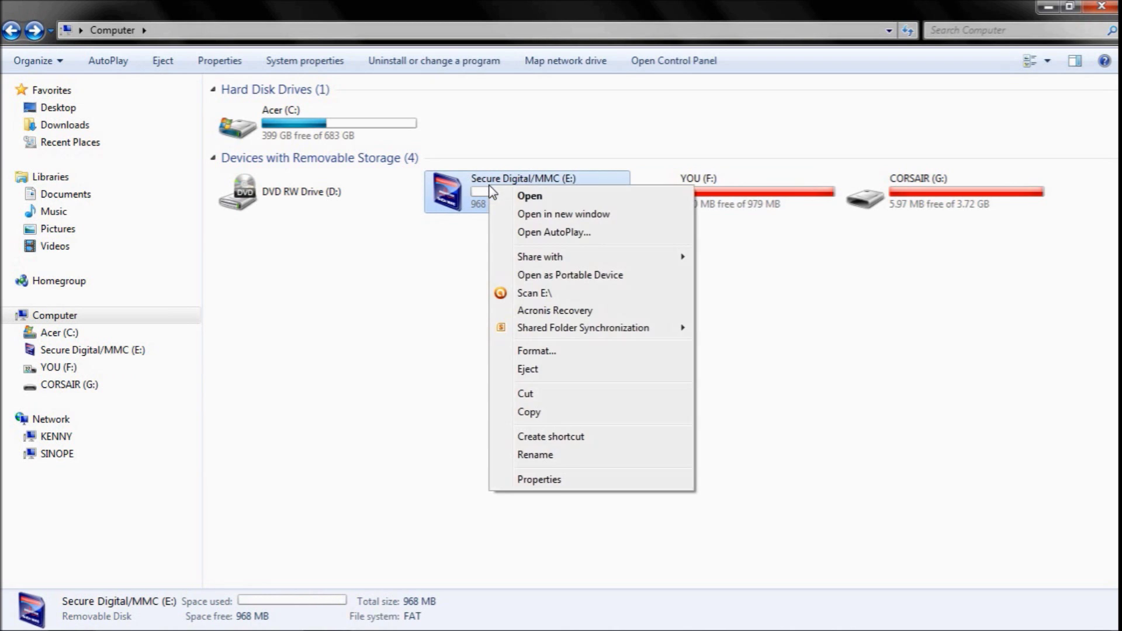
click(556, 478)
click(689, 199)
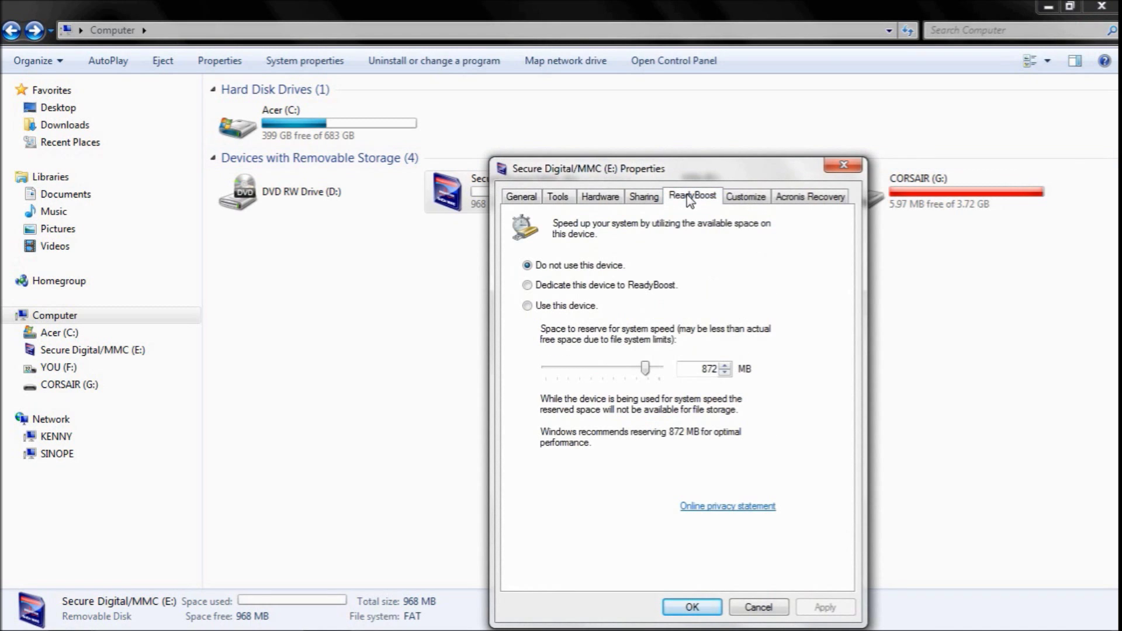
click(528, 286)
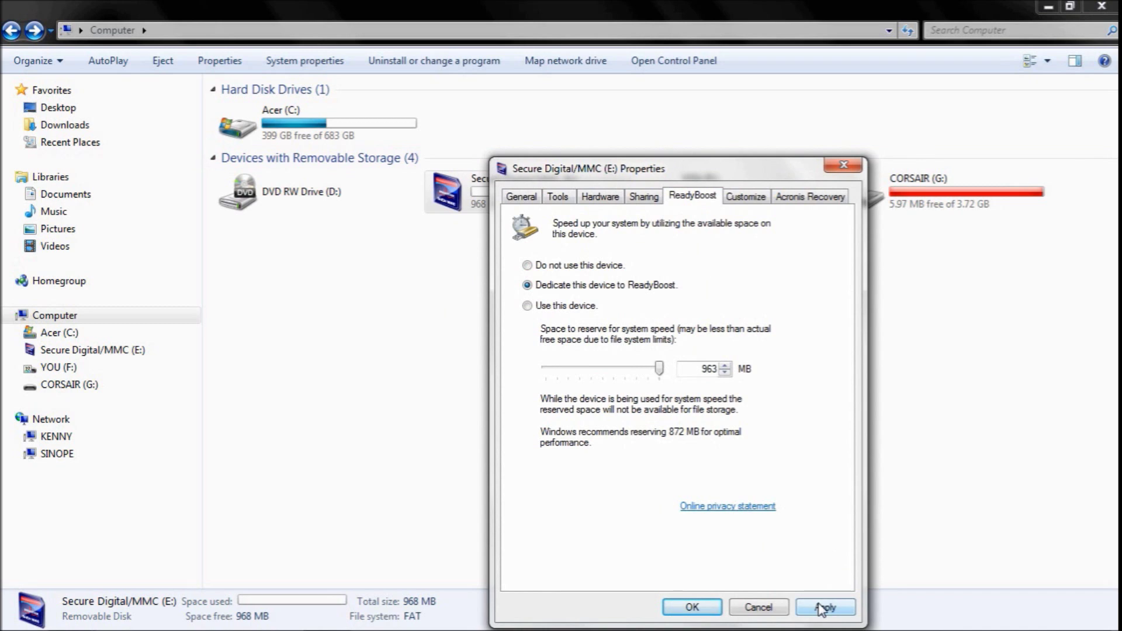
click(822, 608)
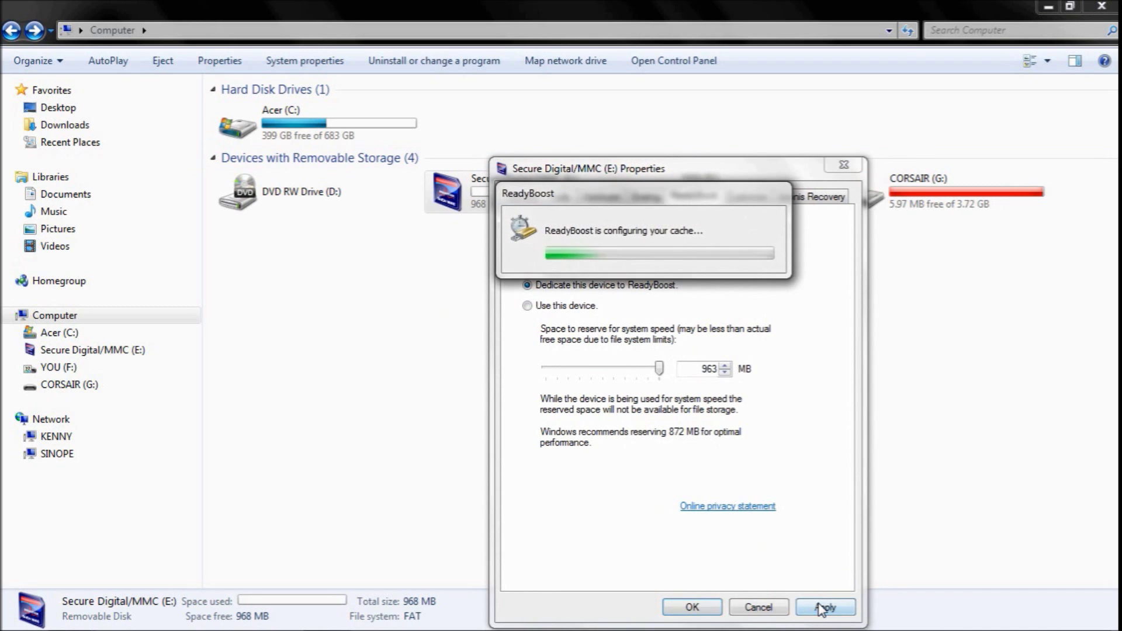
click(692, 606)
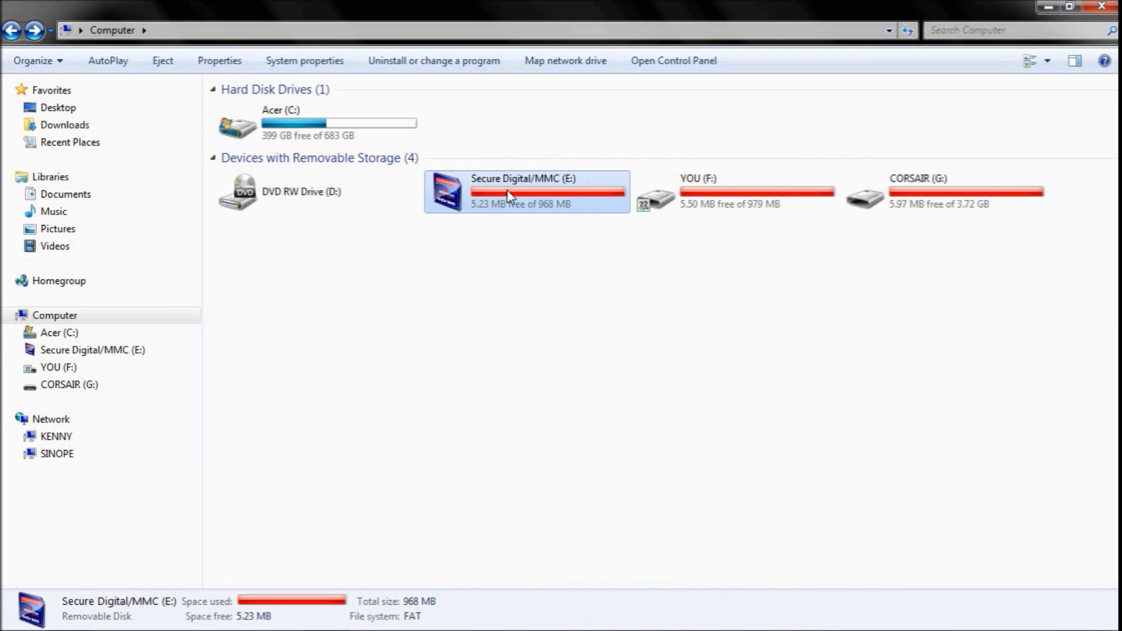
Check the contents of the Secure Digital/MMC (E:) drive and view its available actions, including Format, without choosing one.
double_click(507, 189)
click(11, 31)
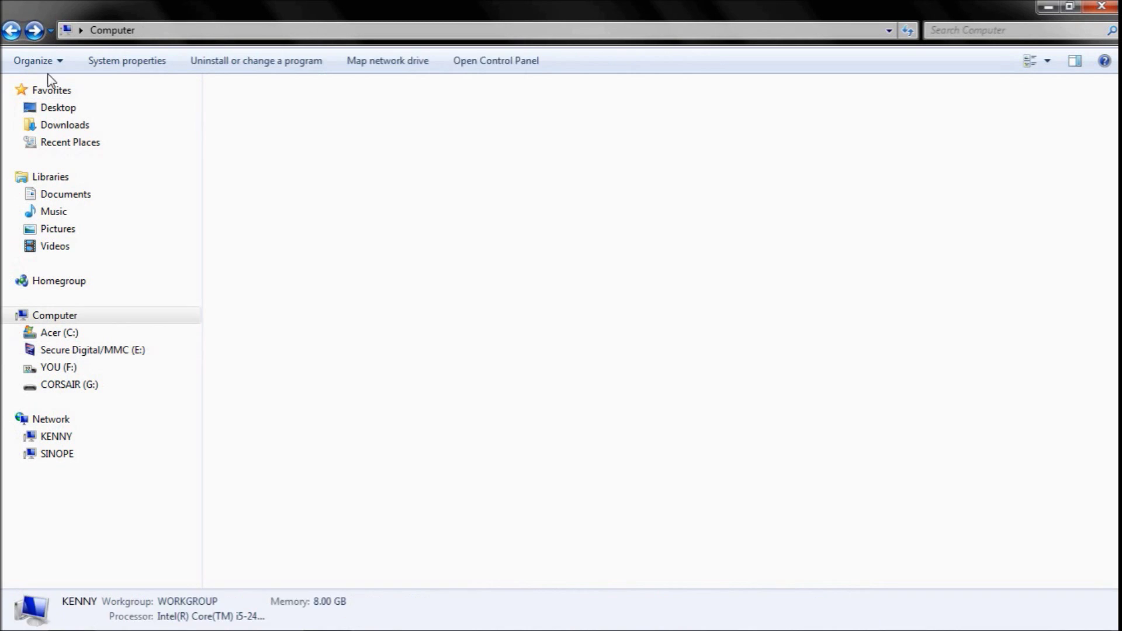
right_click(470, 194)
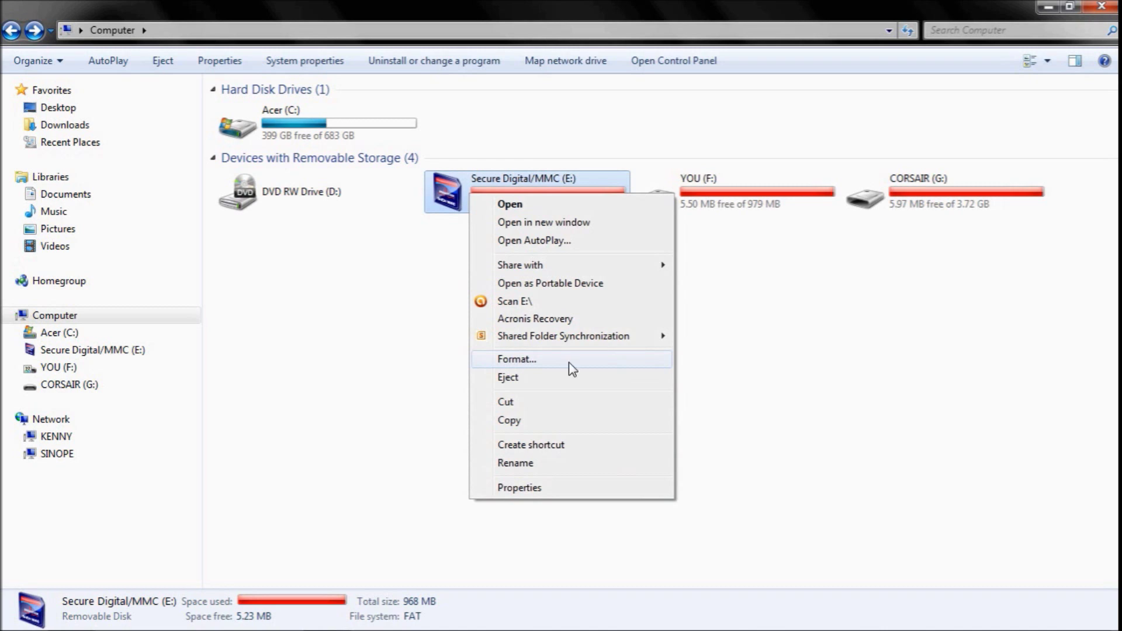
click(952, 450)
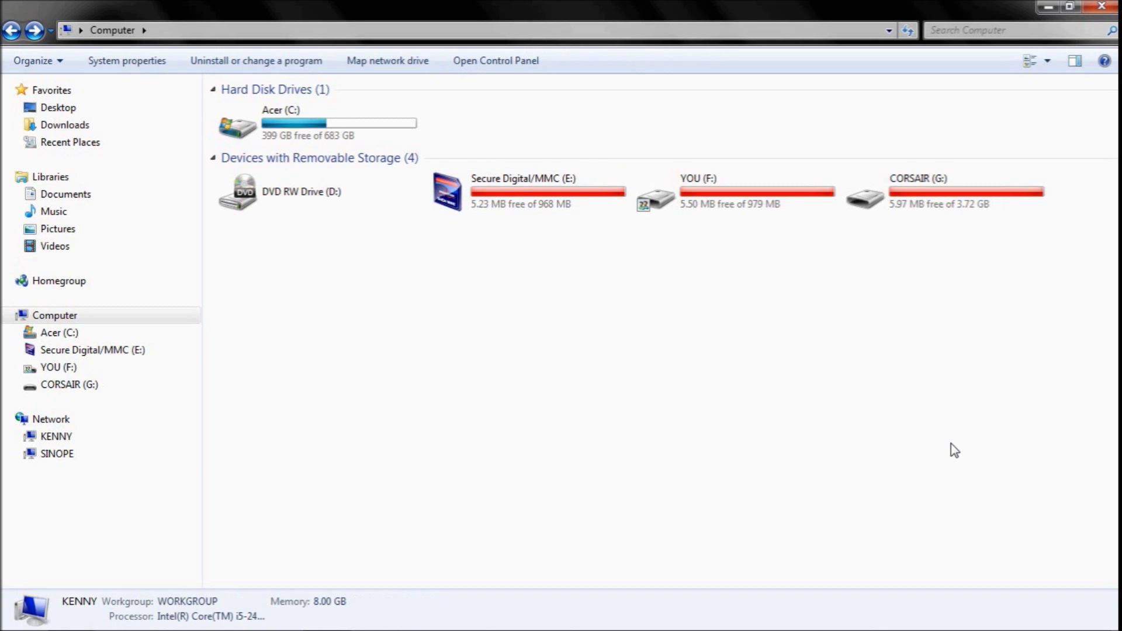